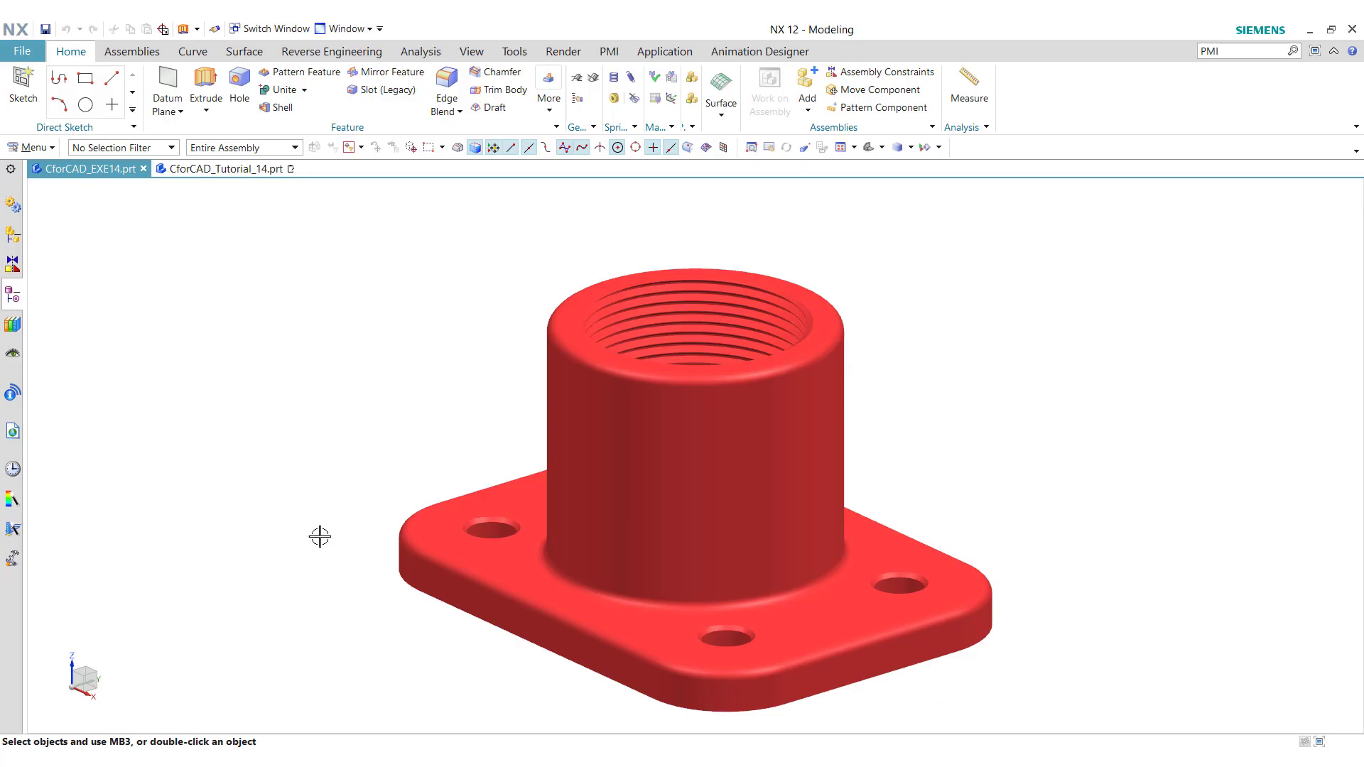
Step: In the CforCAD_Tutorial_14 part, create a cylinder 80 mm in diameter and 80 mm high at the origin along the Z axis
left_click(238, 171)
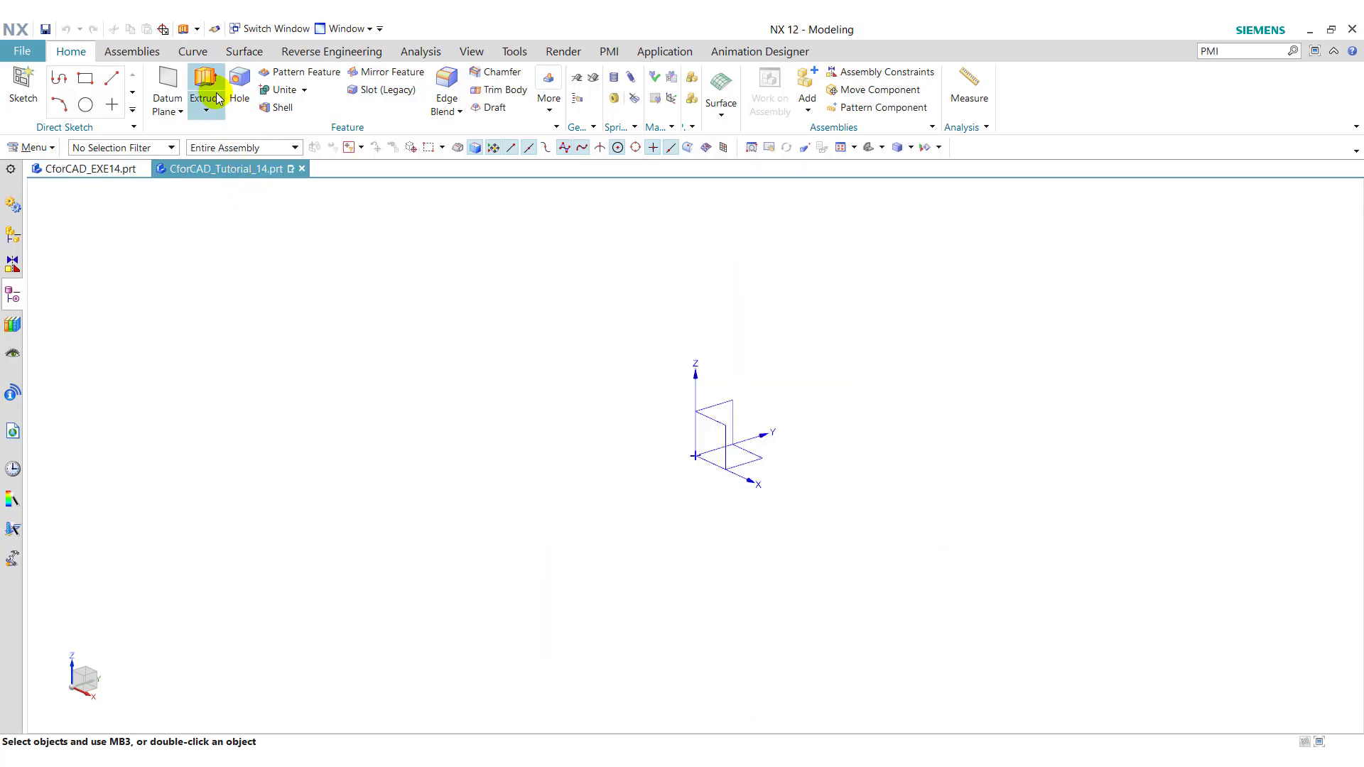
left_click(214, 103)
left_click(228, 182)
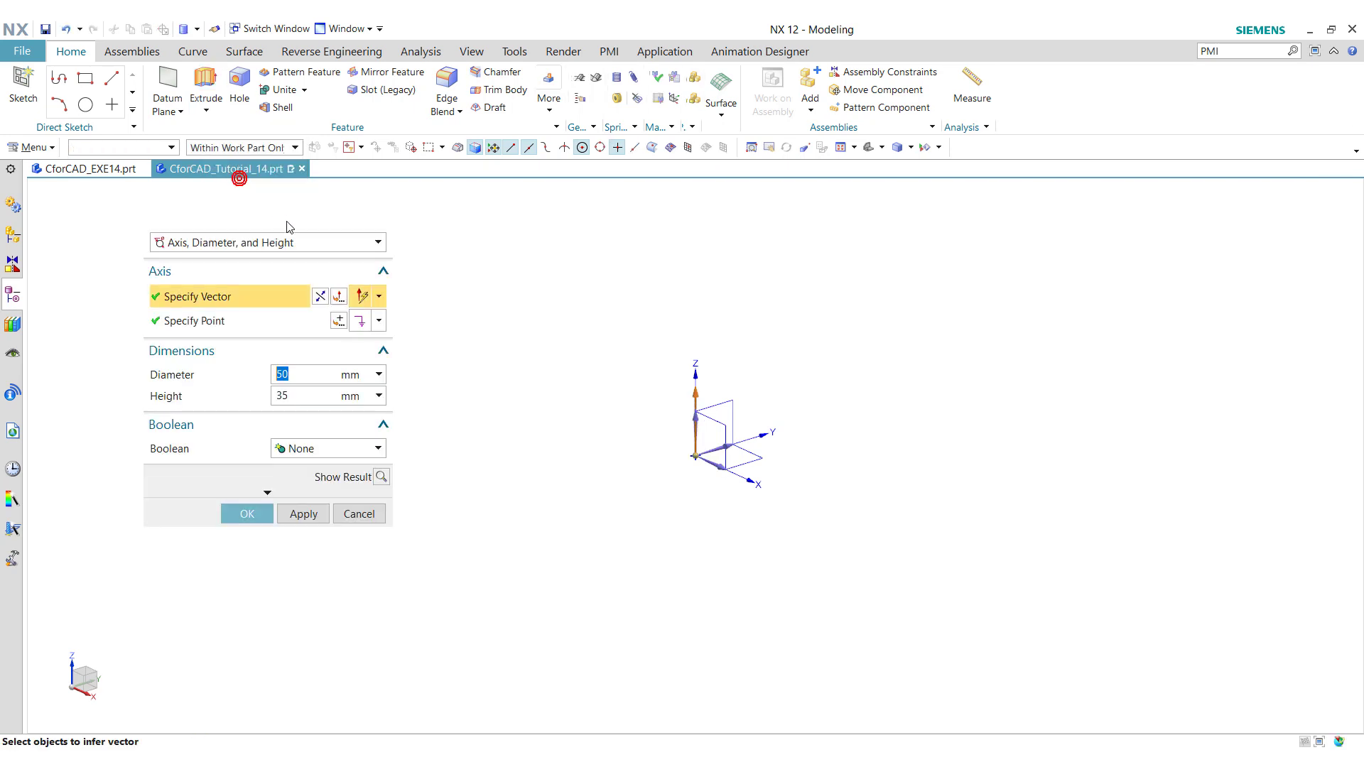
left_click(272, 375)
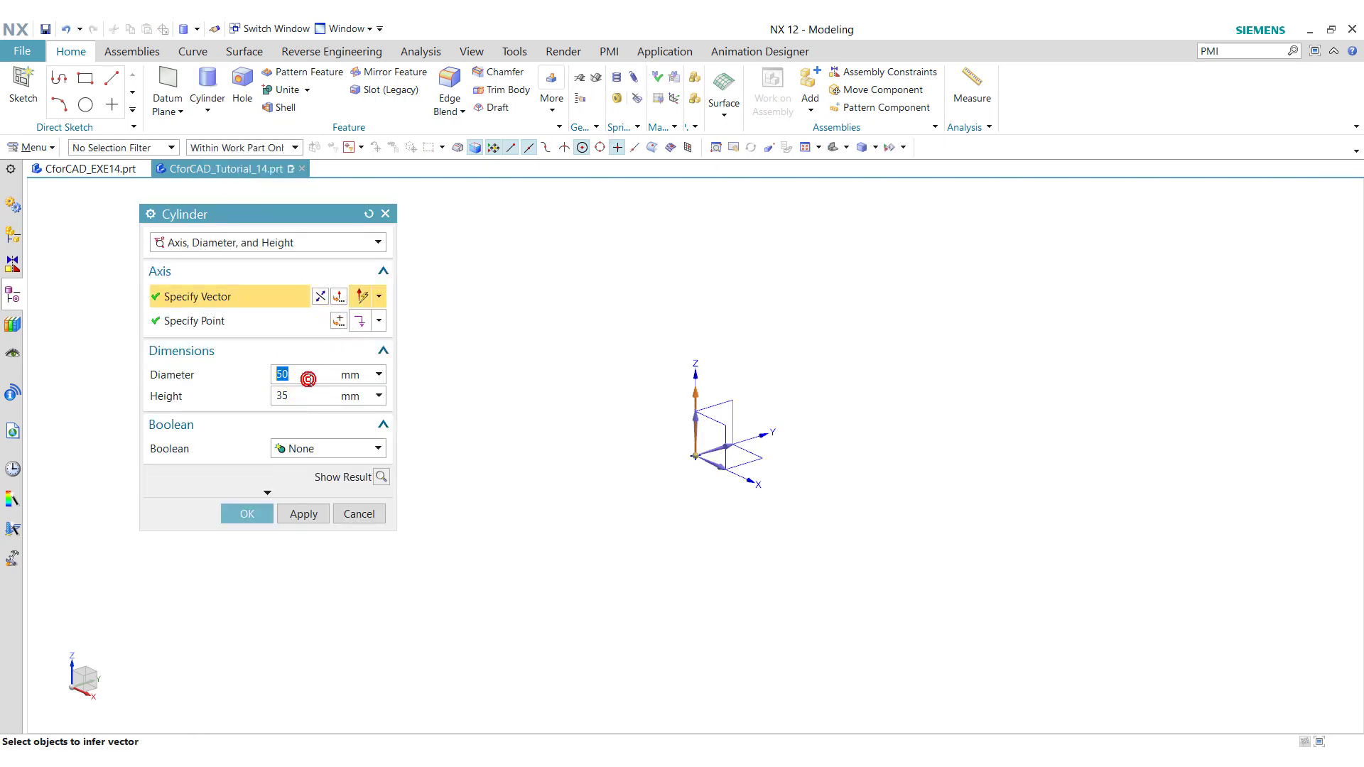
left_click(694, 417)
left_click(247, 514)
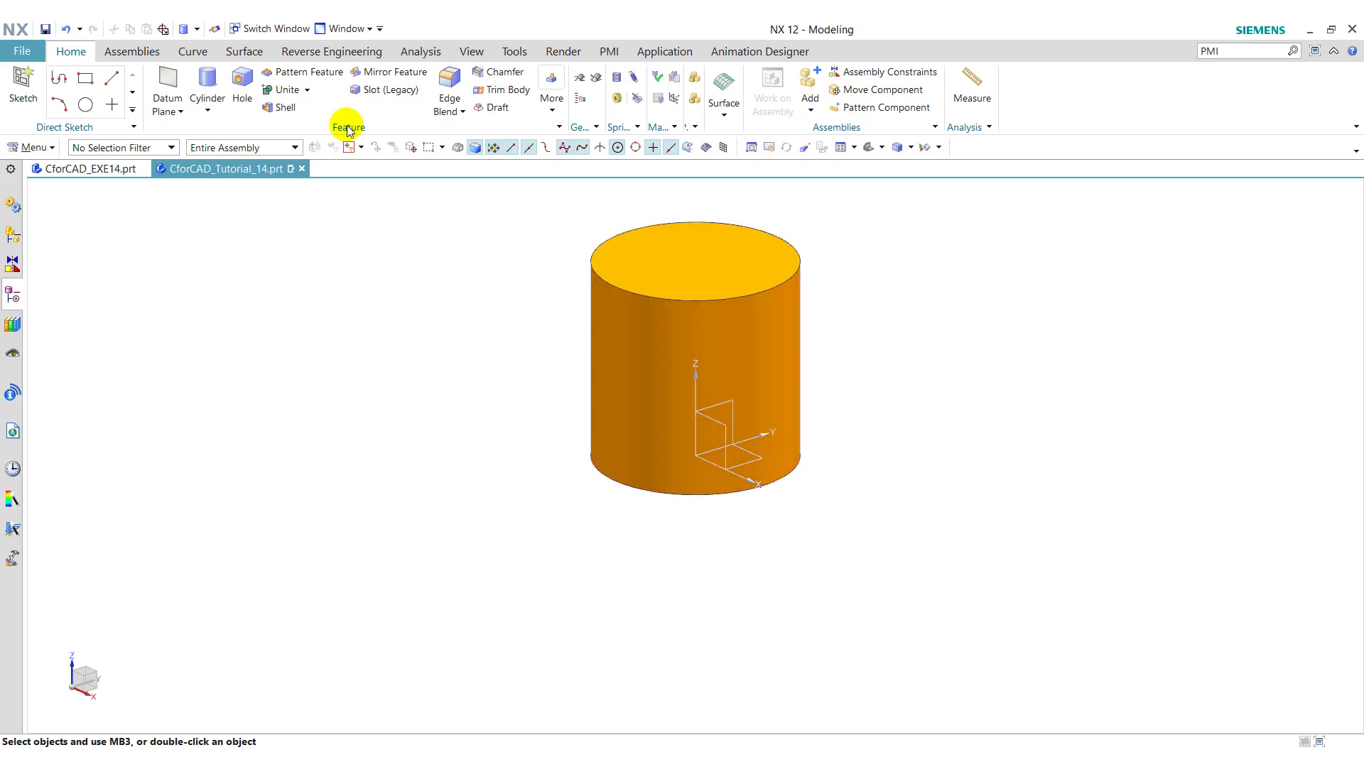
Step: Check the base dimensions in the Acrobat Reader drawing, and start a sketch in NX on the XY plane at the cylinder's base
left_click(442, 761)
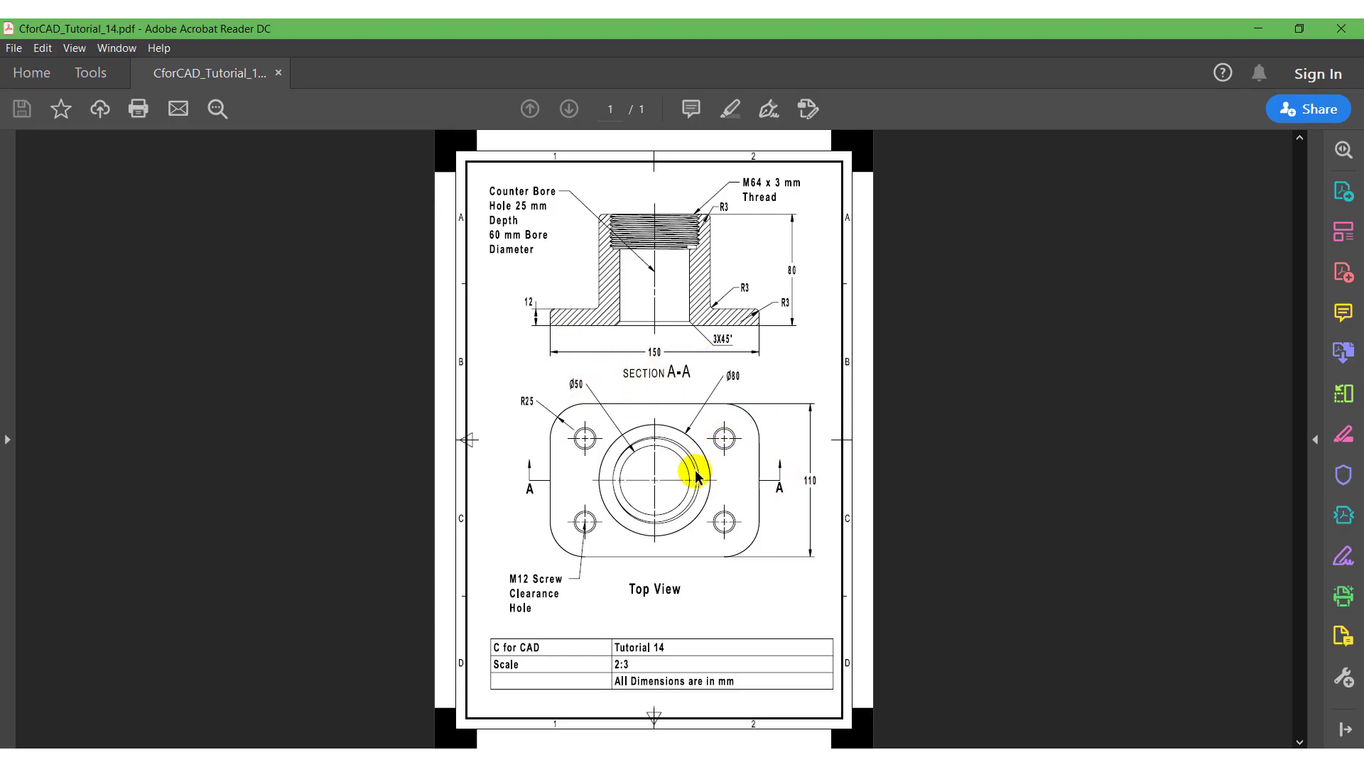
left_click(394, 759)
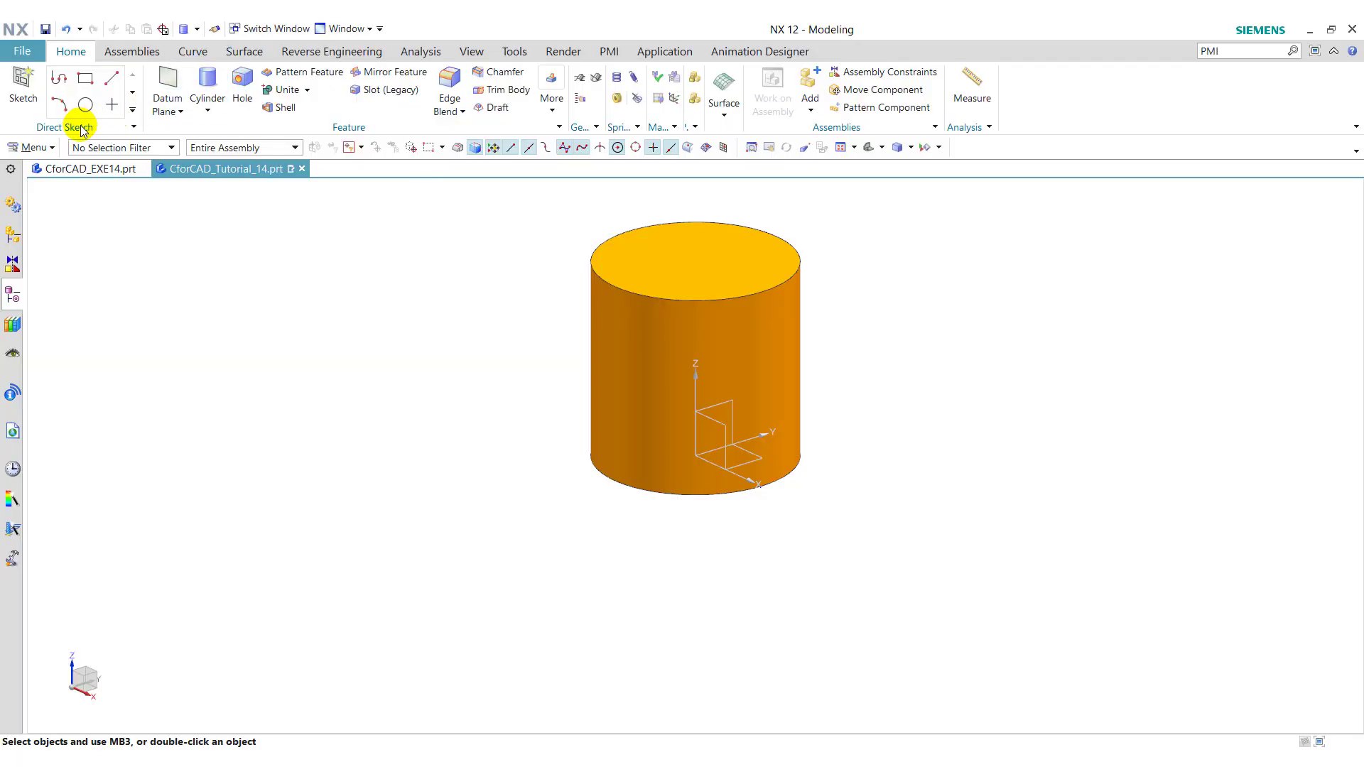
left_click(16, 94)
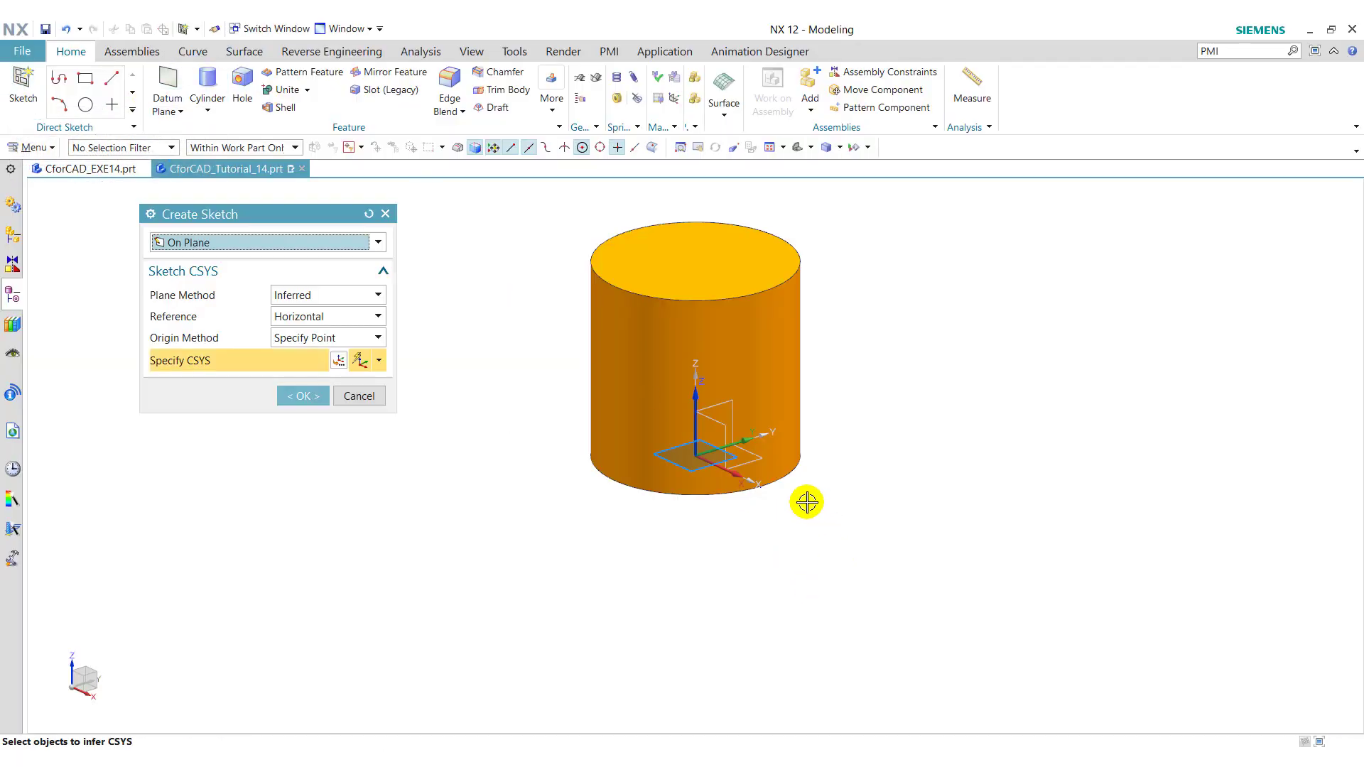
left_click(751, 462)
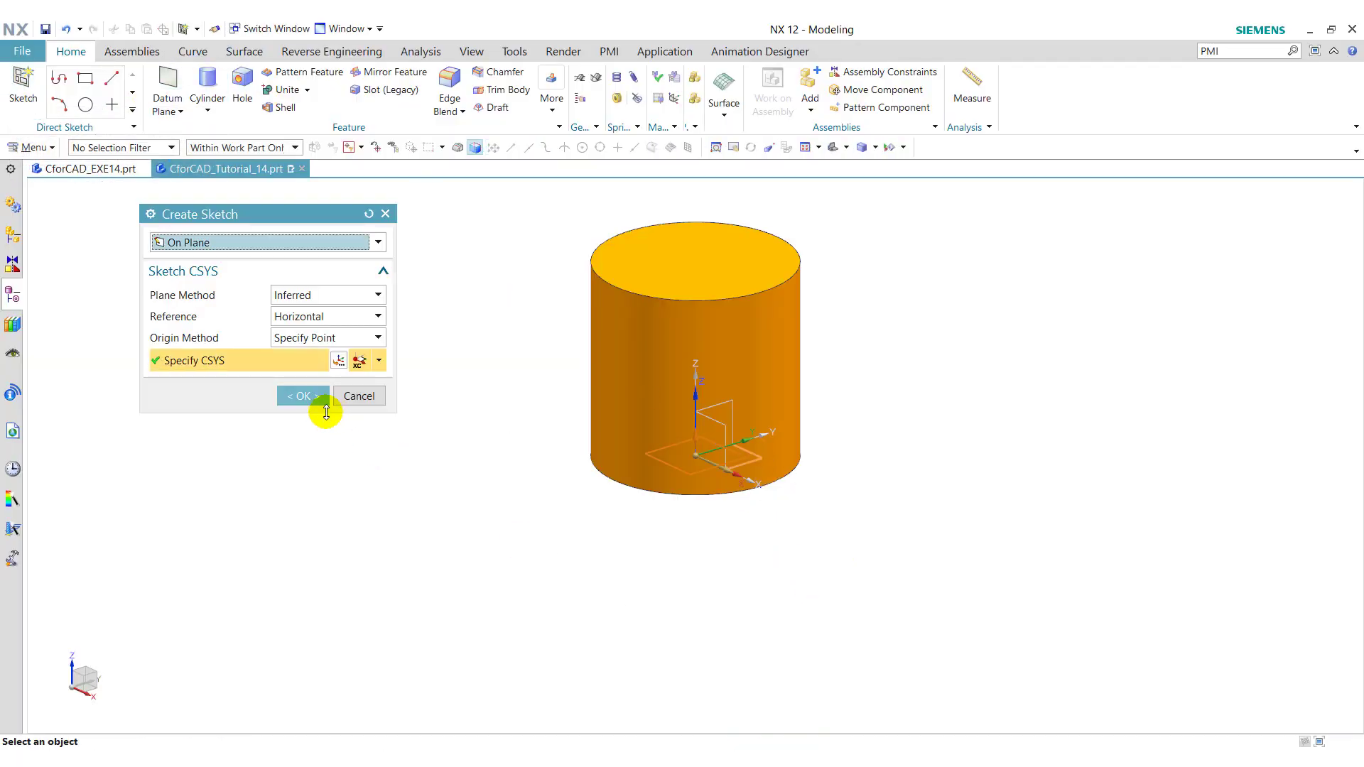
left_click(301, 397)
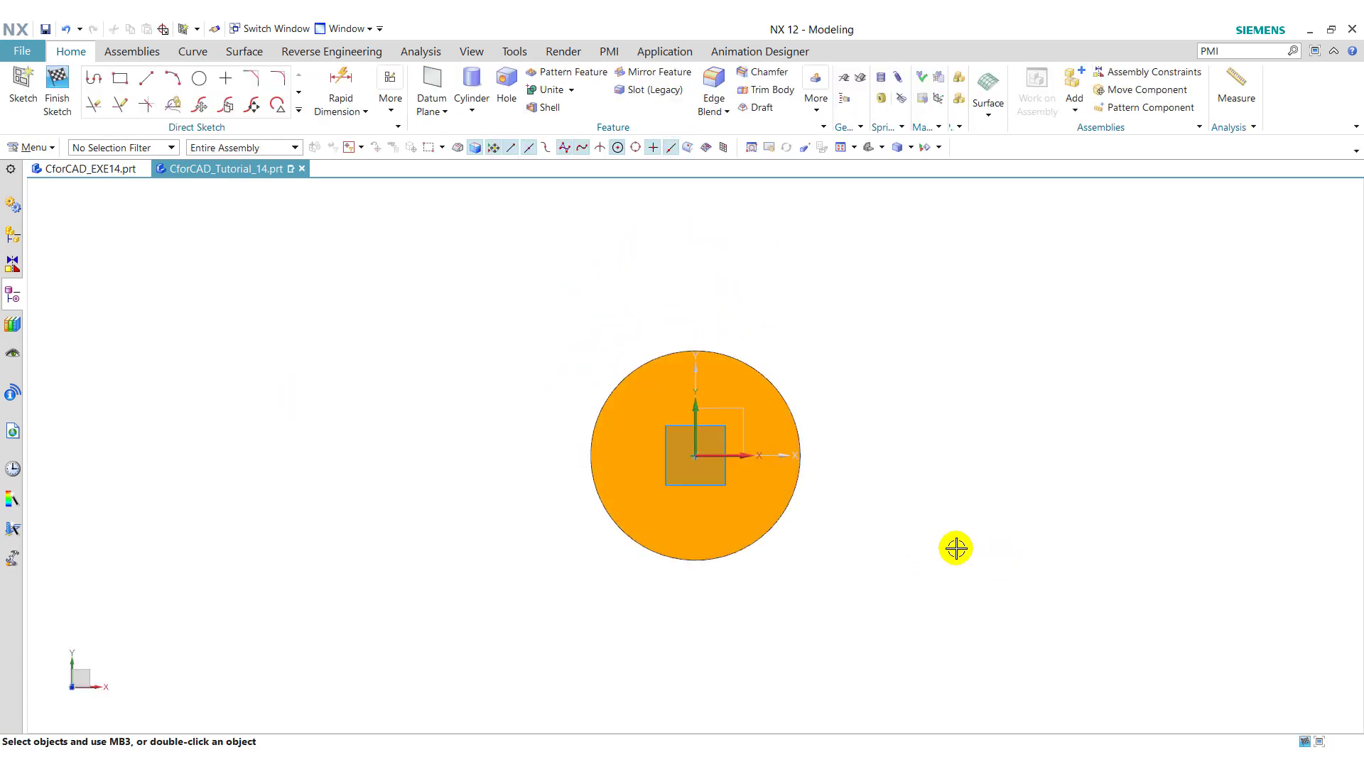
Step: Sketch a rectangle centred on the origin, 150 mm wide and 110 mm high at angle 0, and finish the sketch
left_click(121, 78)
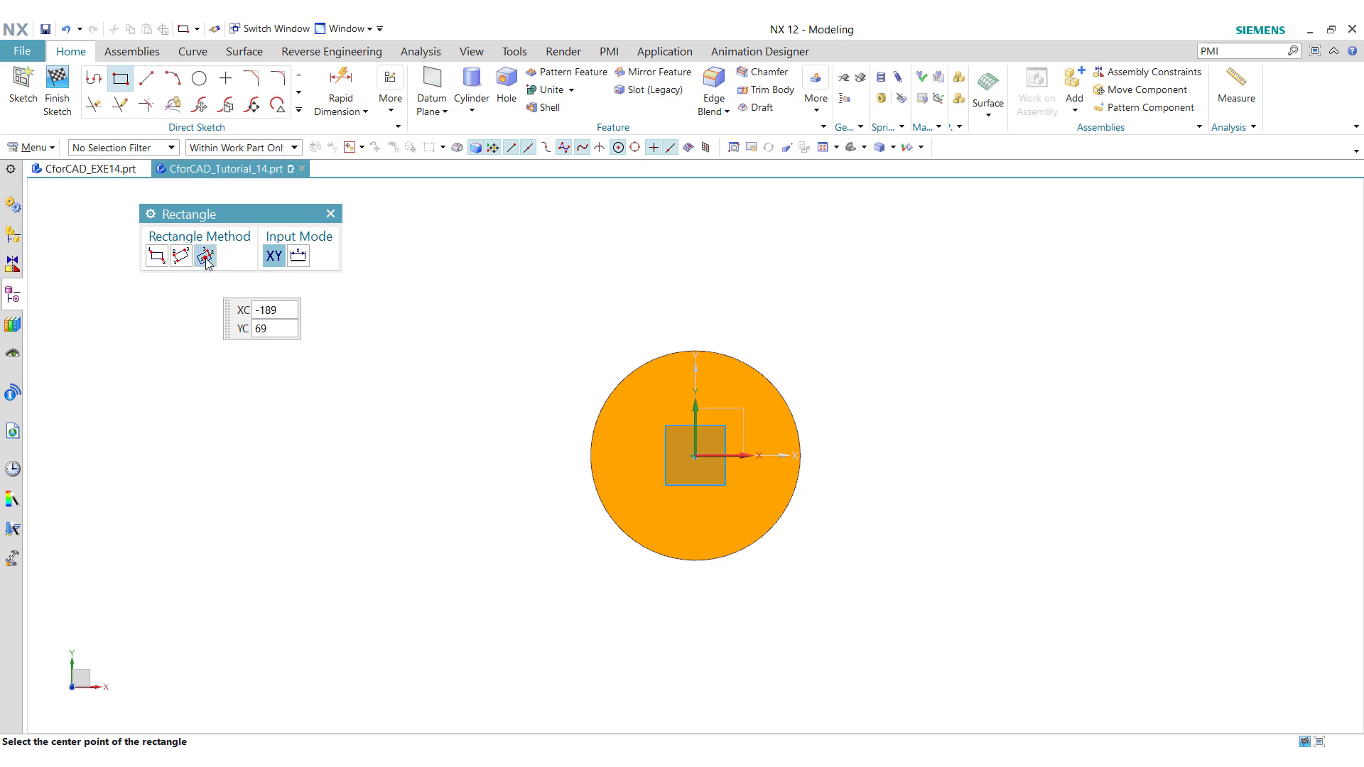
left_click(696, 457)
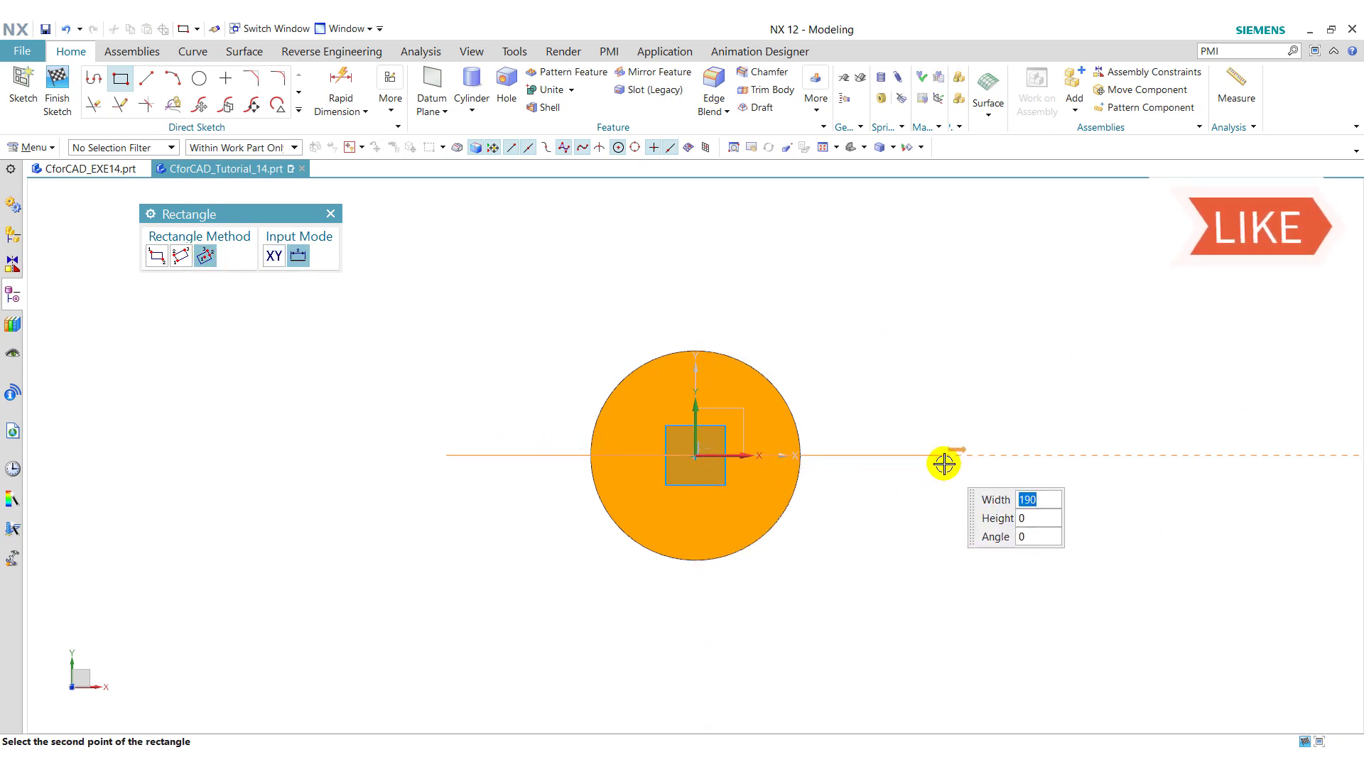
type("1")
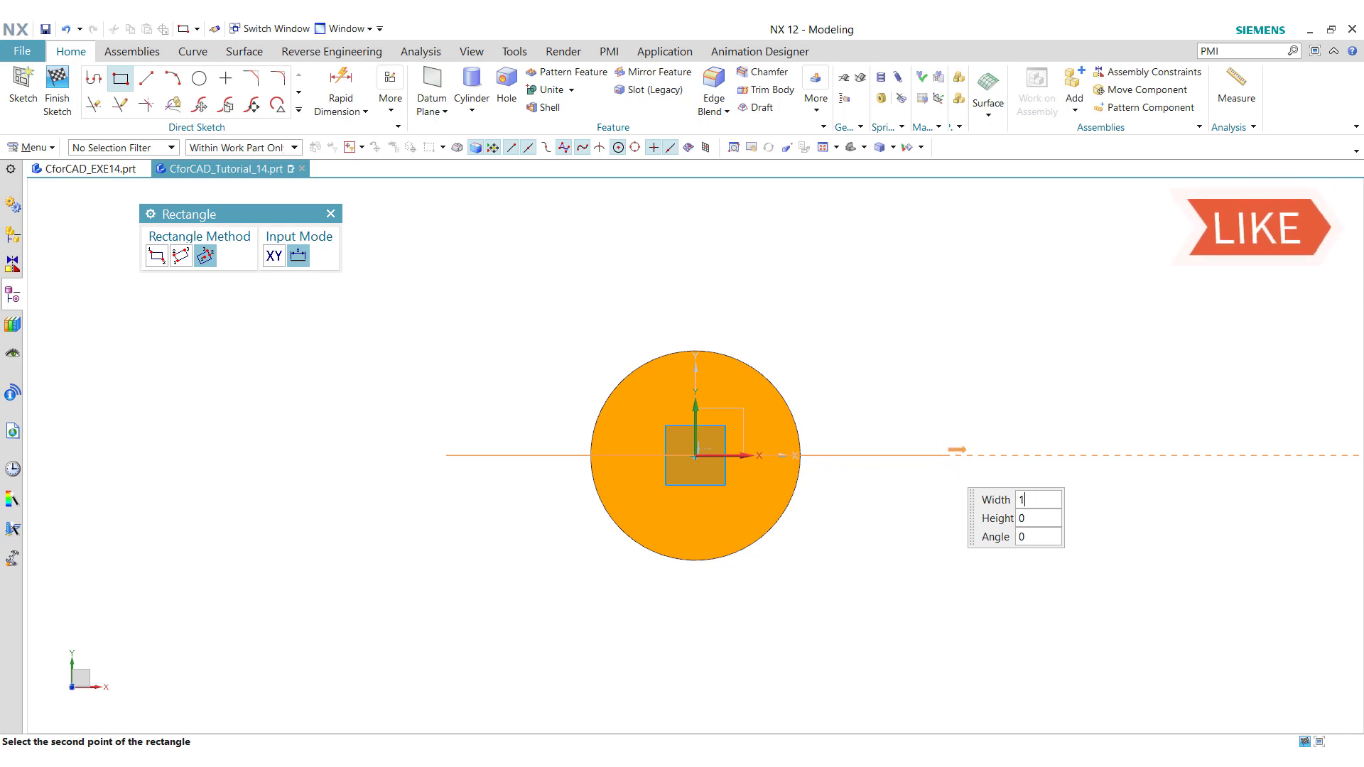
type("50")
key("Tab")
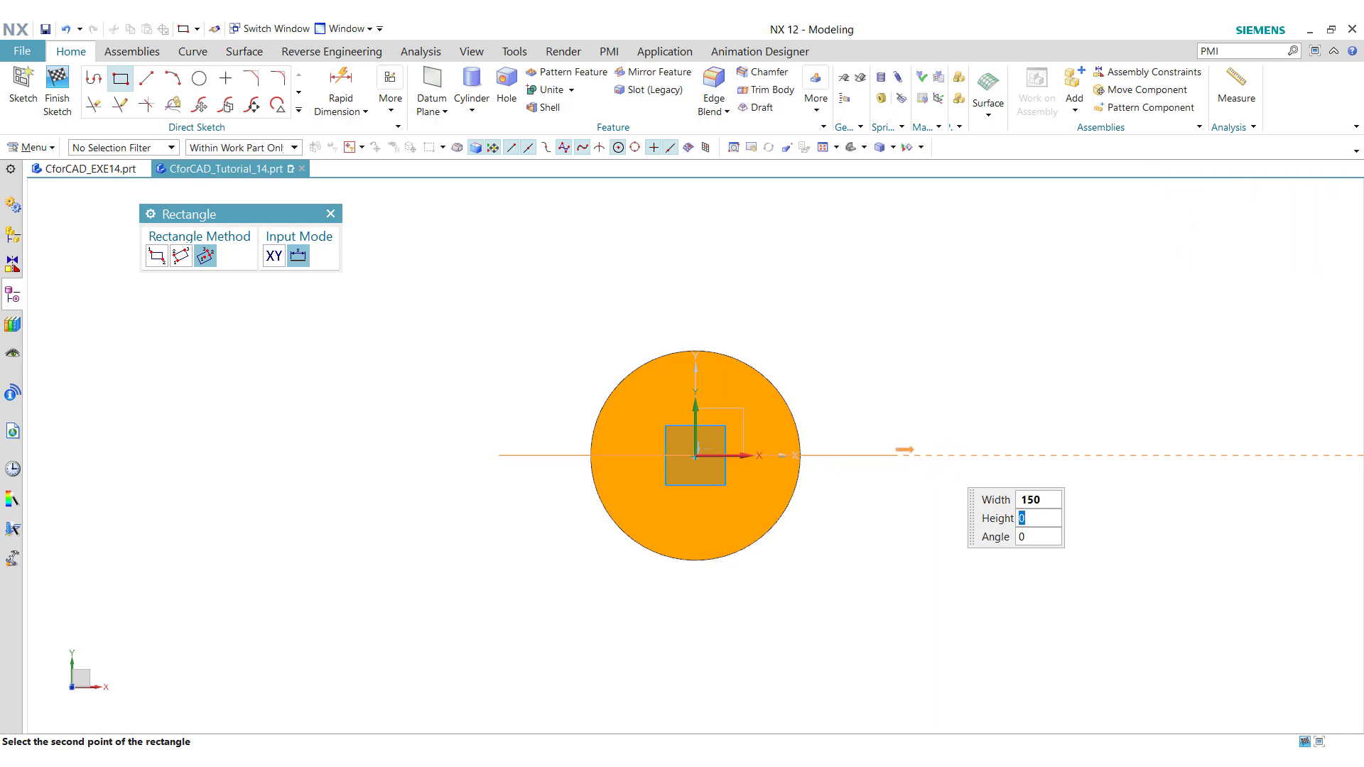
type("110")
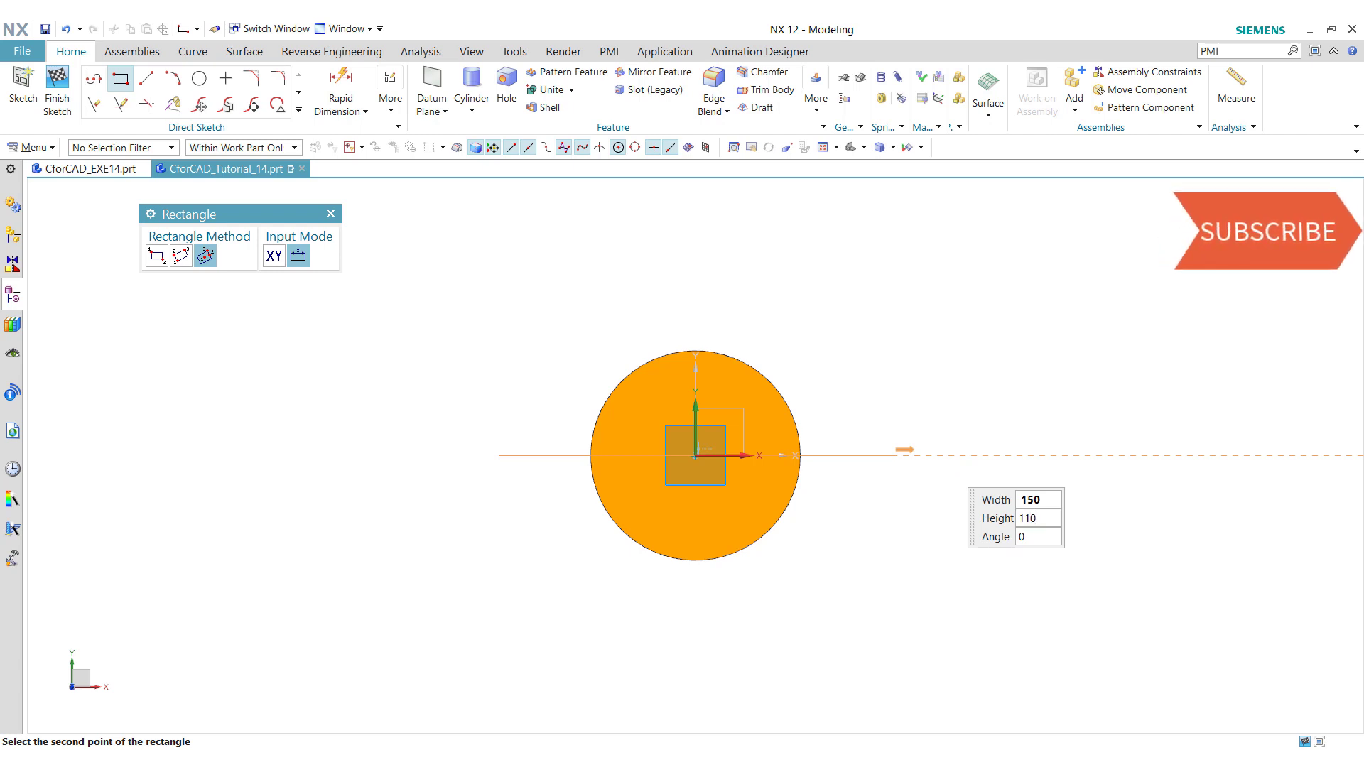
key("Tab")
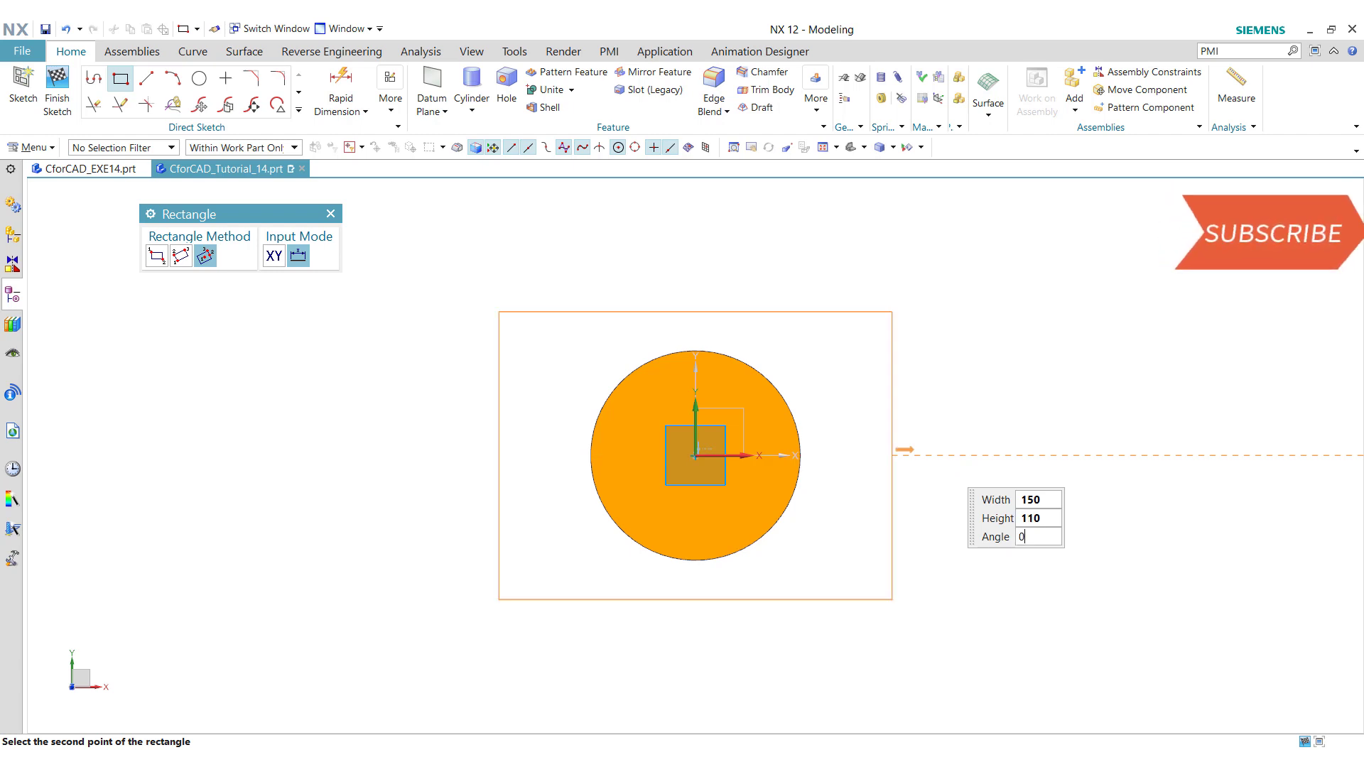
key("Return")
left_click(331, 214)
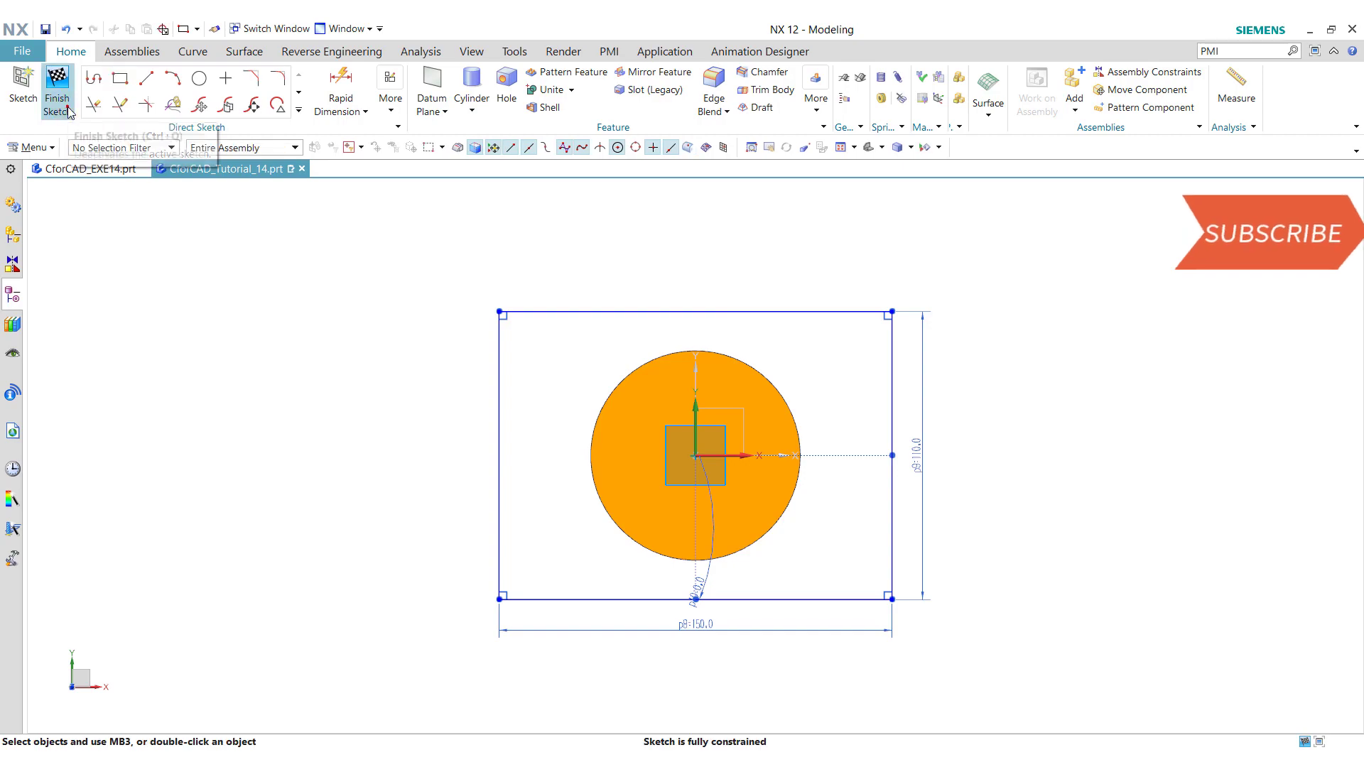
left_click(64, 107)
Step: Check the plate thickness in the PDF drawing, and extrude the rectangle 12 mm upward, united with the cylinder
key("alt+Tab")
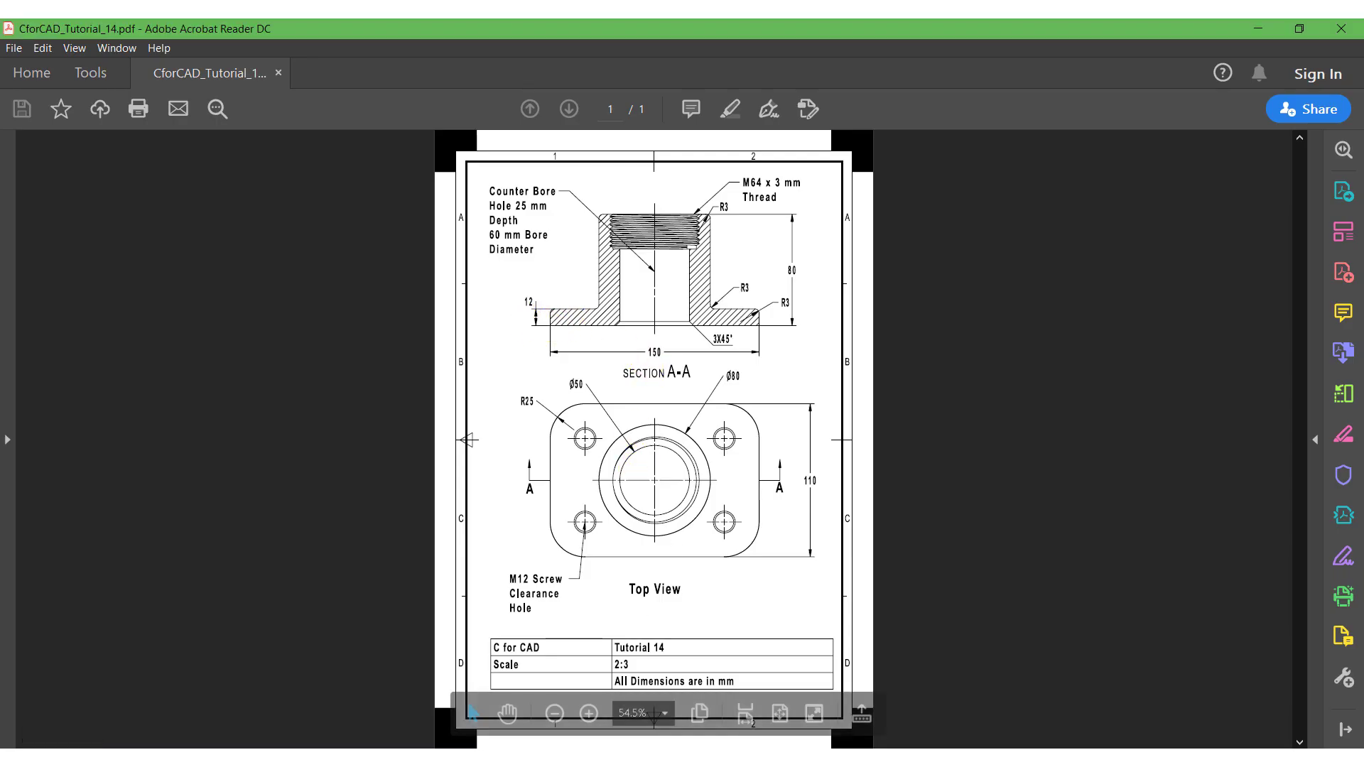
key("alt+Tab")
left_click(205, 108)
left_click(231, 135)
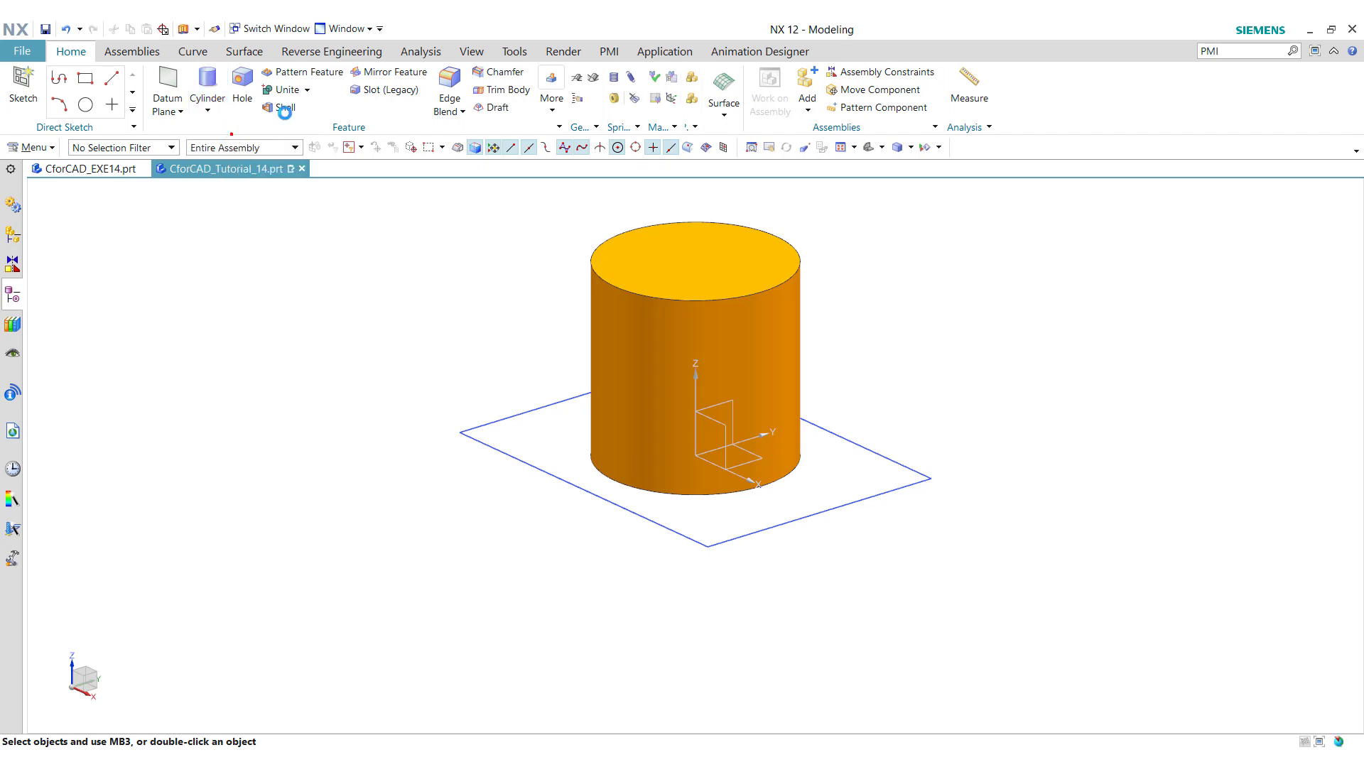
left_click(757, 531)
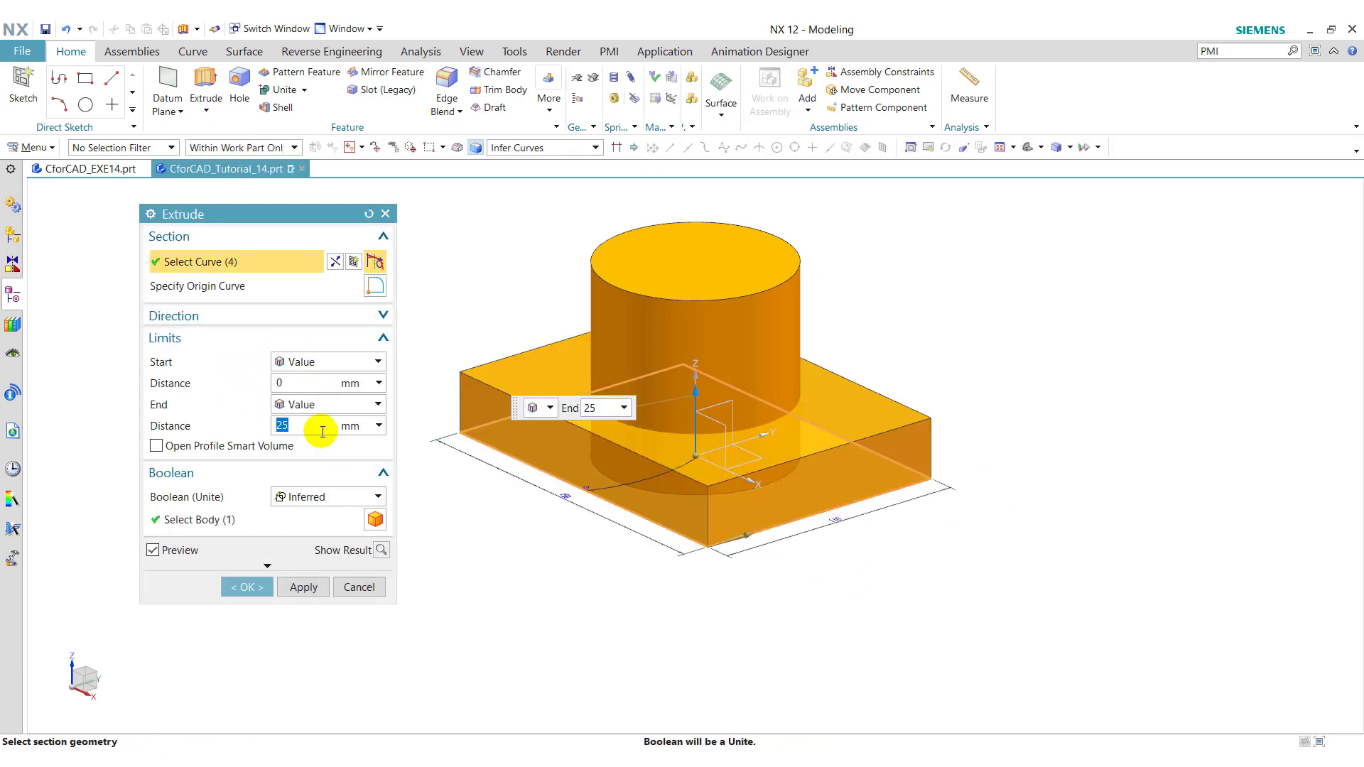
left_click(307, 499)
left_click(318, 527)
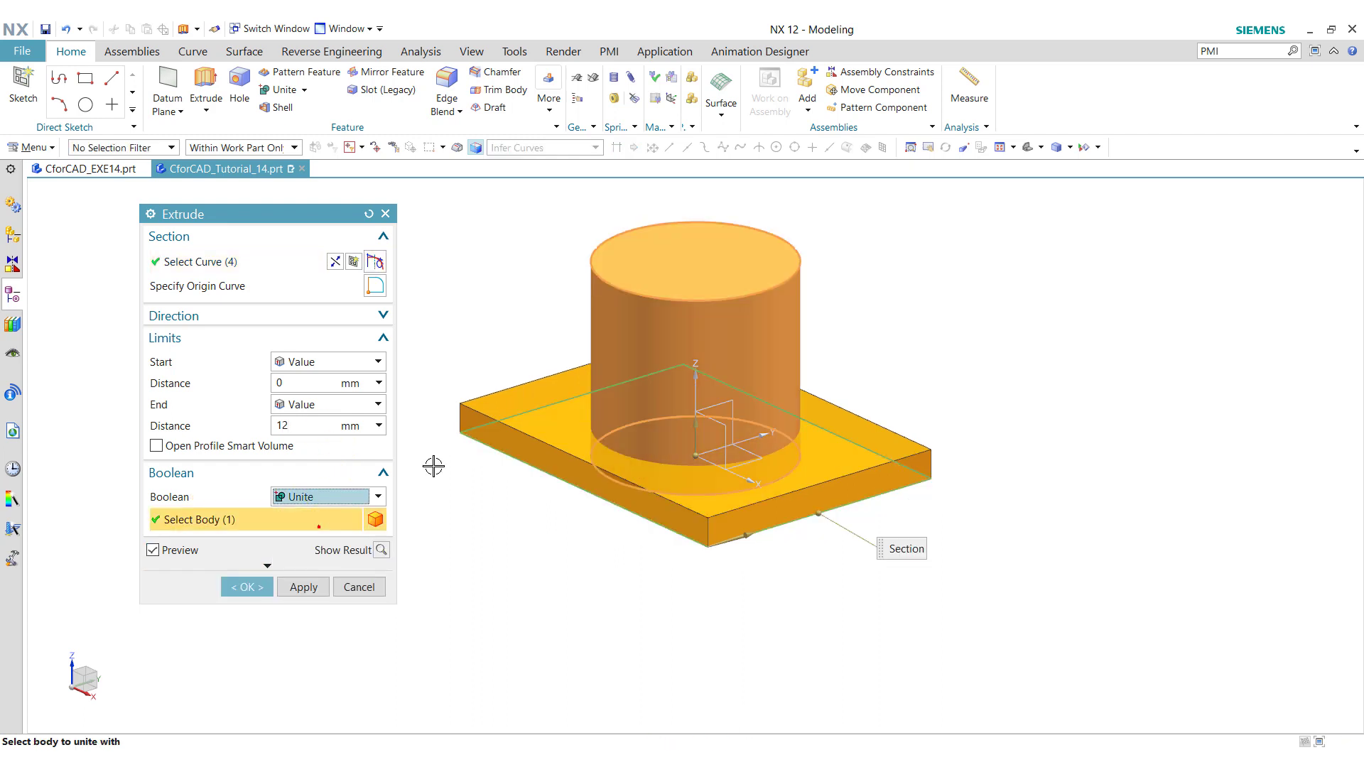
left_click(288, 589)
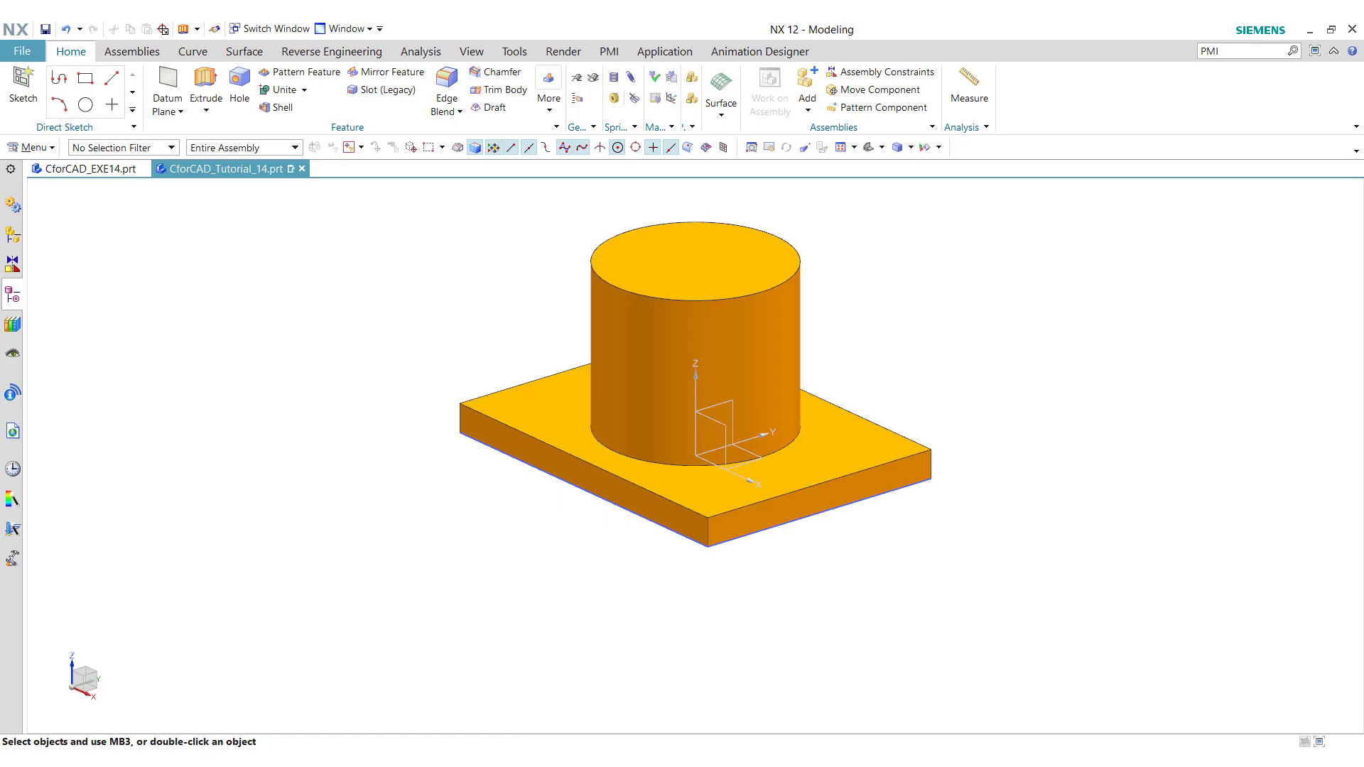
Step: Cut a counterbored hole centred on the cylinder's top face: counterbore diameter 60 mm, counterbore depth 25 mm, hole diameter 50 mm, through the body
key("alt+Tab")
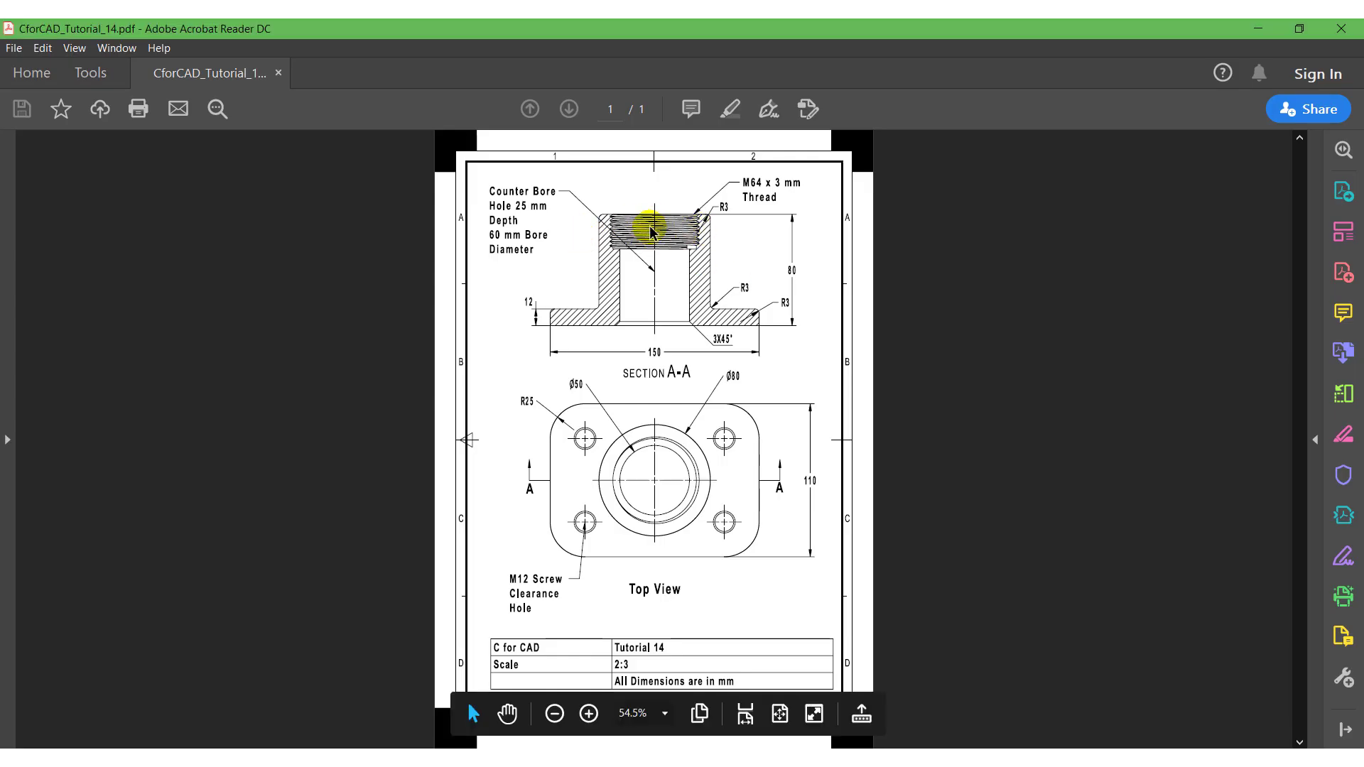
key("alt+Tab")
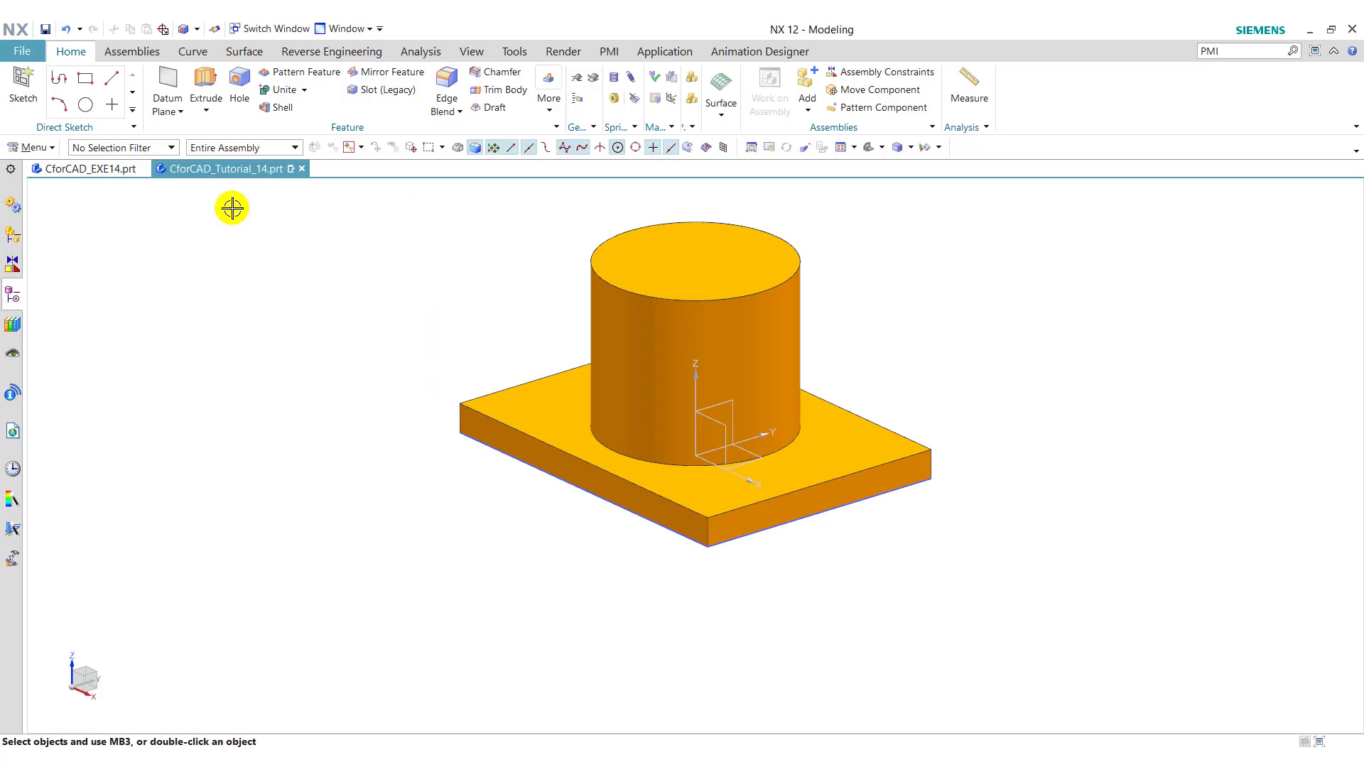
left_click(238, 89)
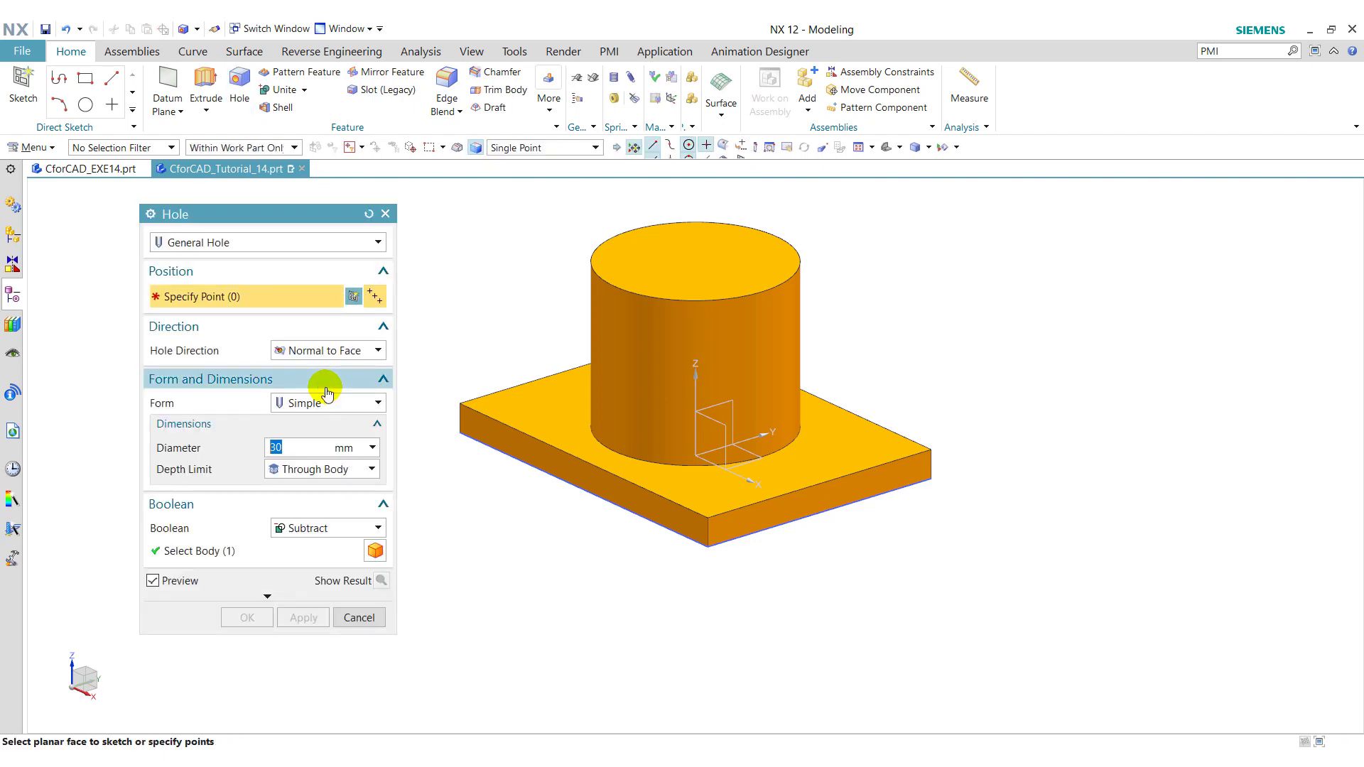
left_click(317, 403)
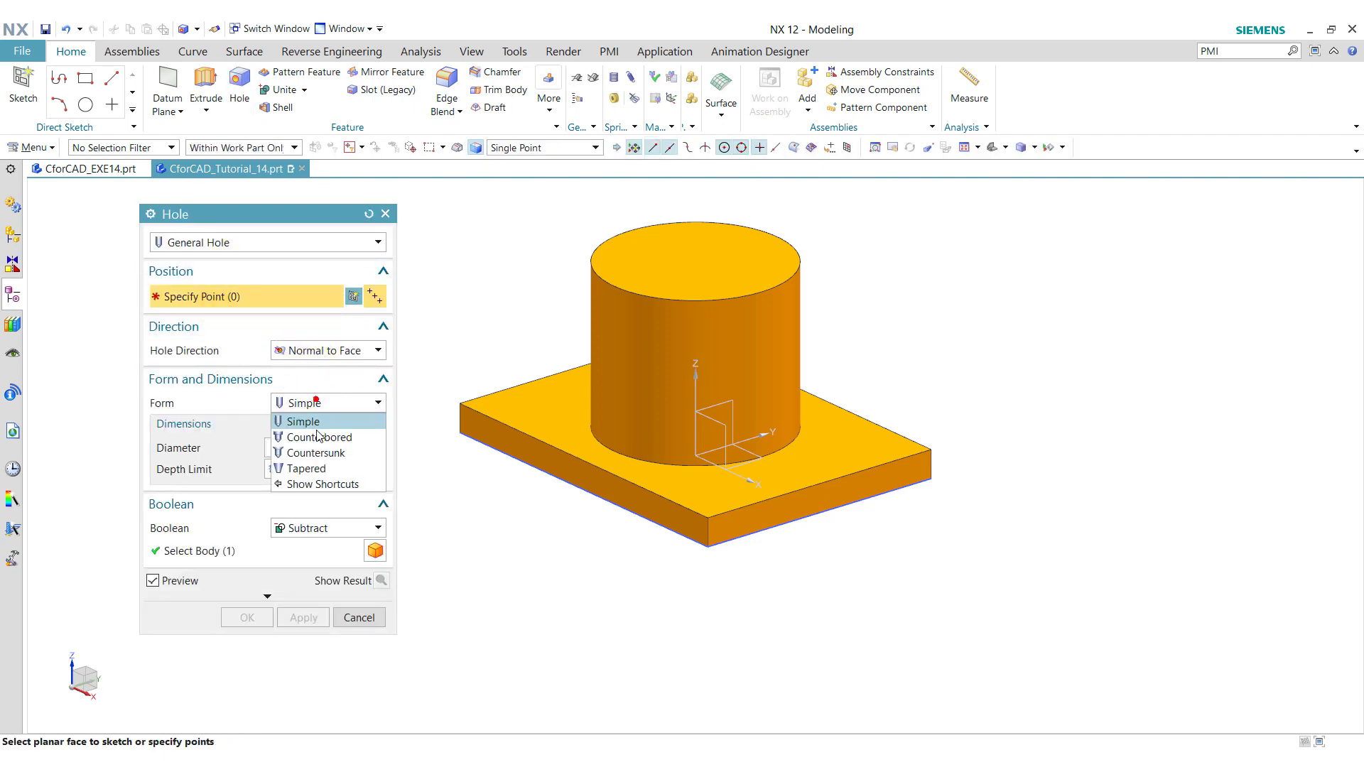
left_click(311, 441)
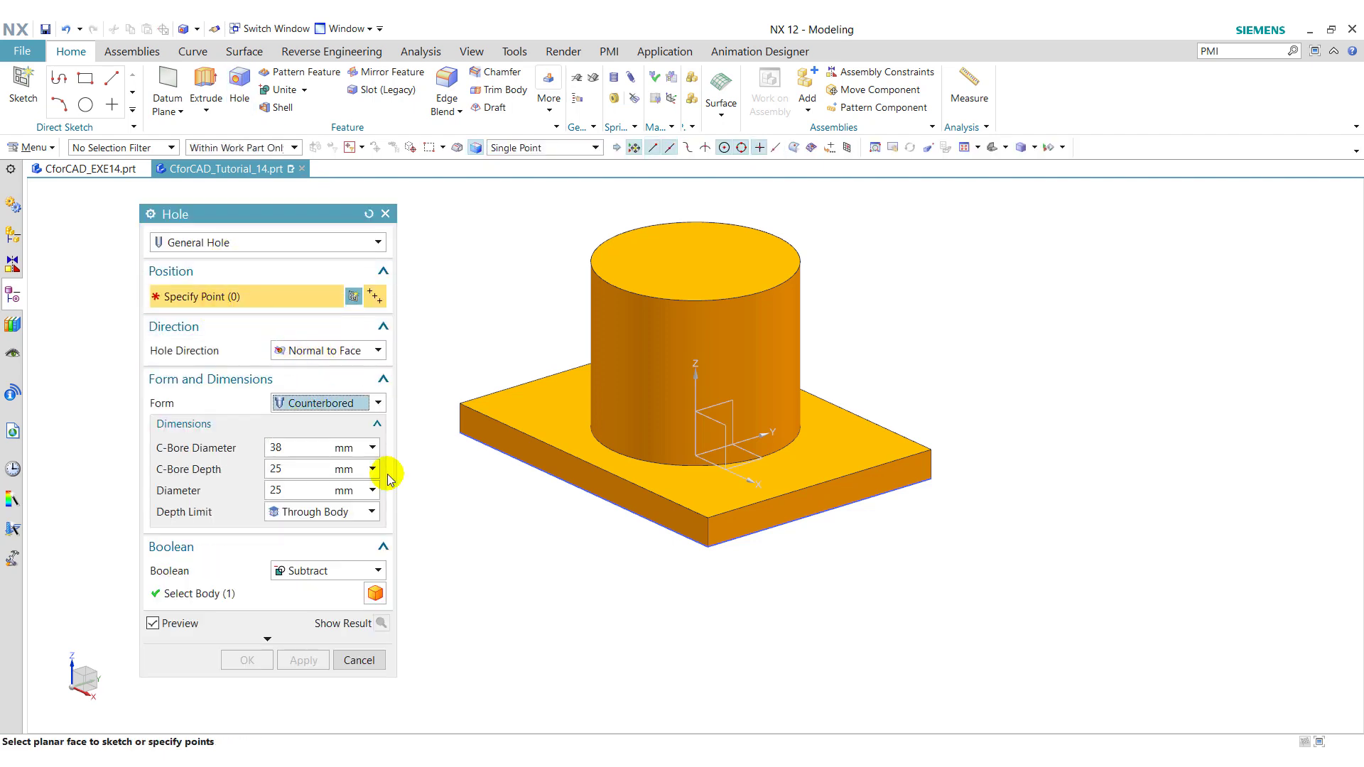
left_click(319, 449)
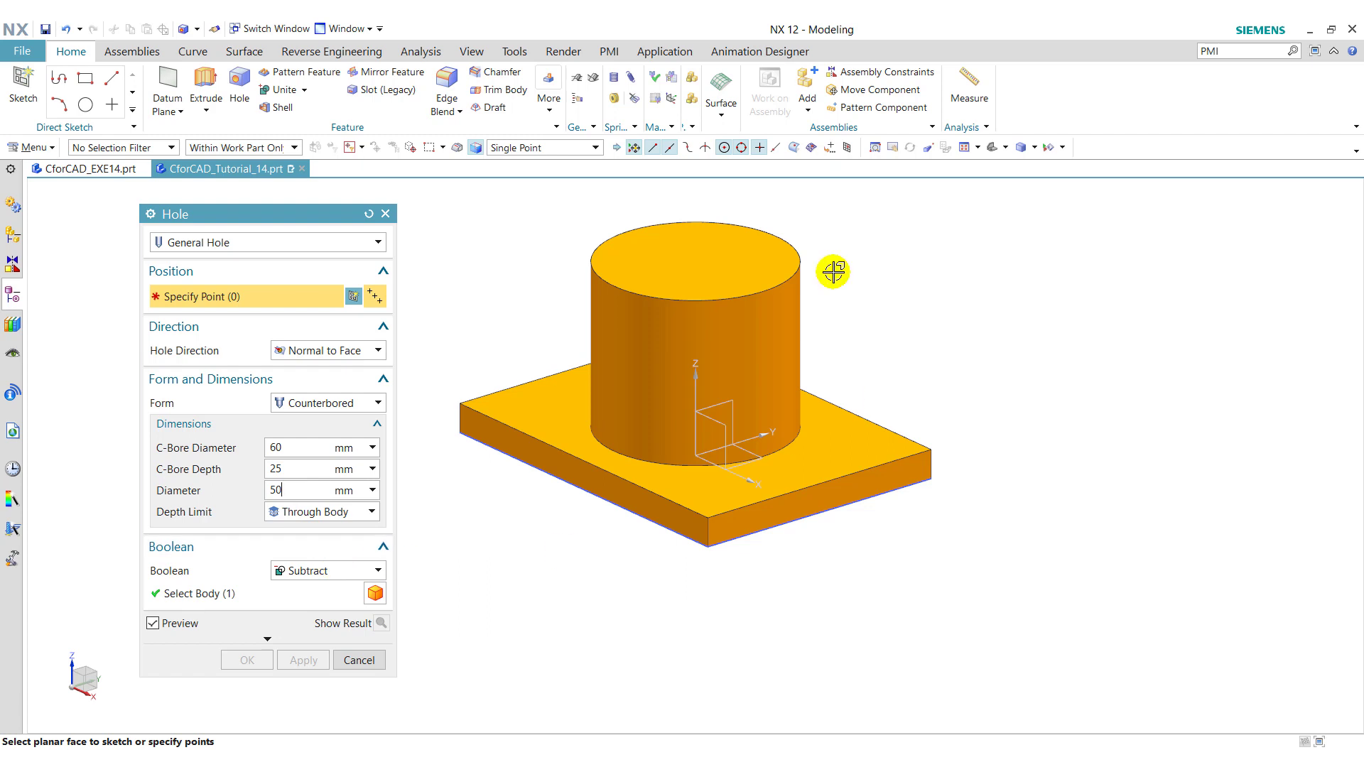
left_click(796, 274)
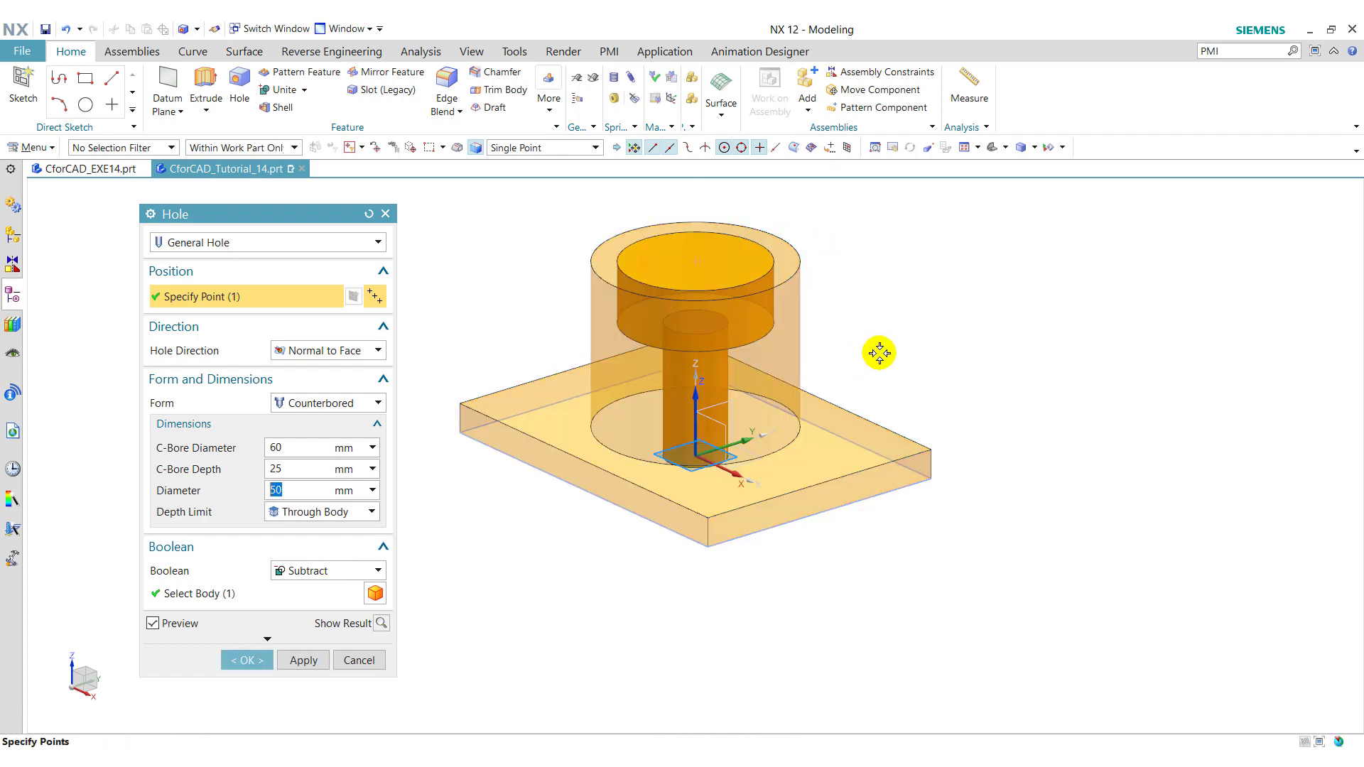
left_click(246, 661)
Step: Check the thread callout in the PDF drawing, and add a detailed right-hand thread to the counterbore: major diameter 64 mm, length 25 mm, pitch 3 mm
middle_click_drag(1046, 310, 1066, 369)
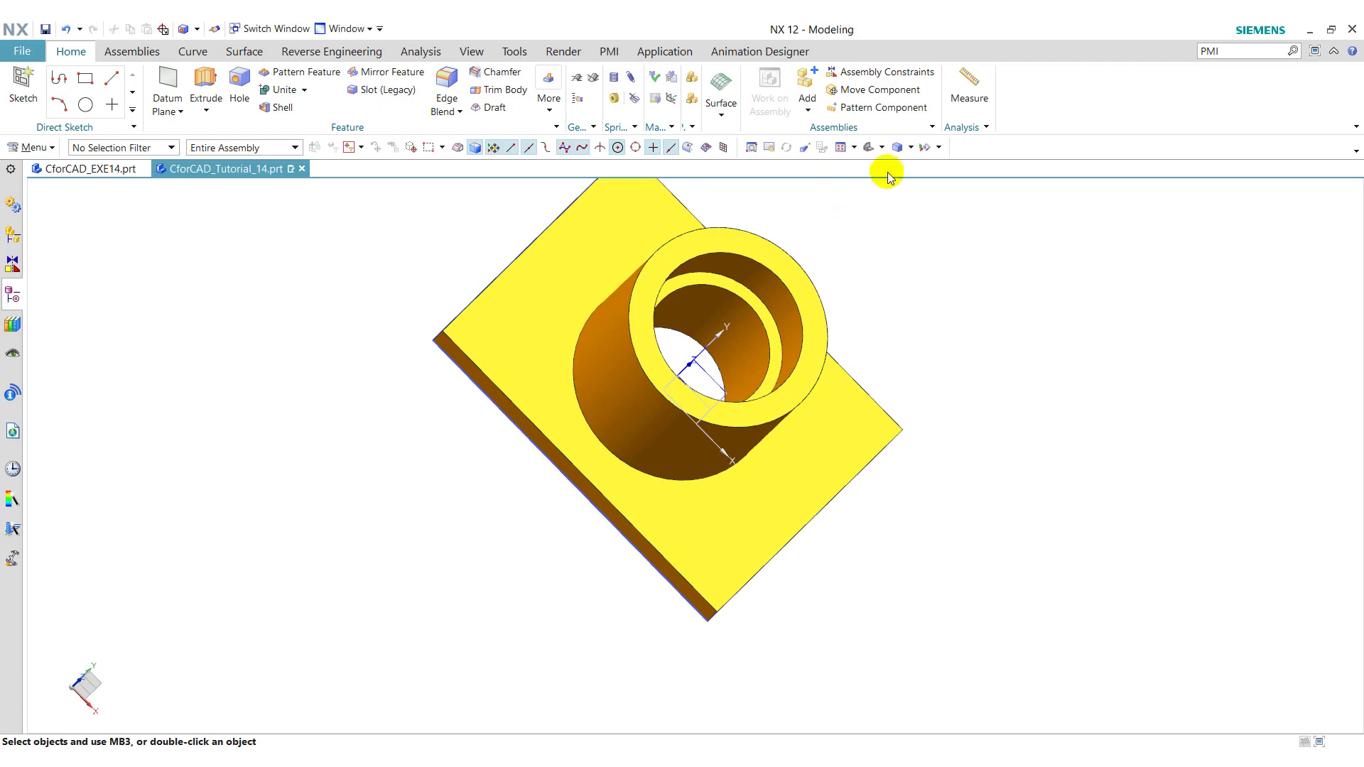
left_click(871, 148)
left_click(421, 759)
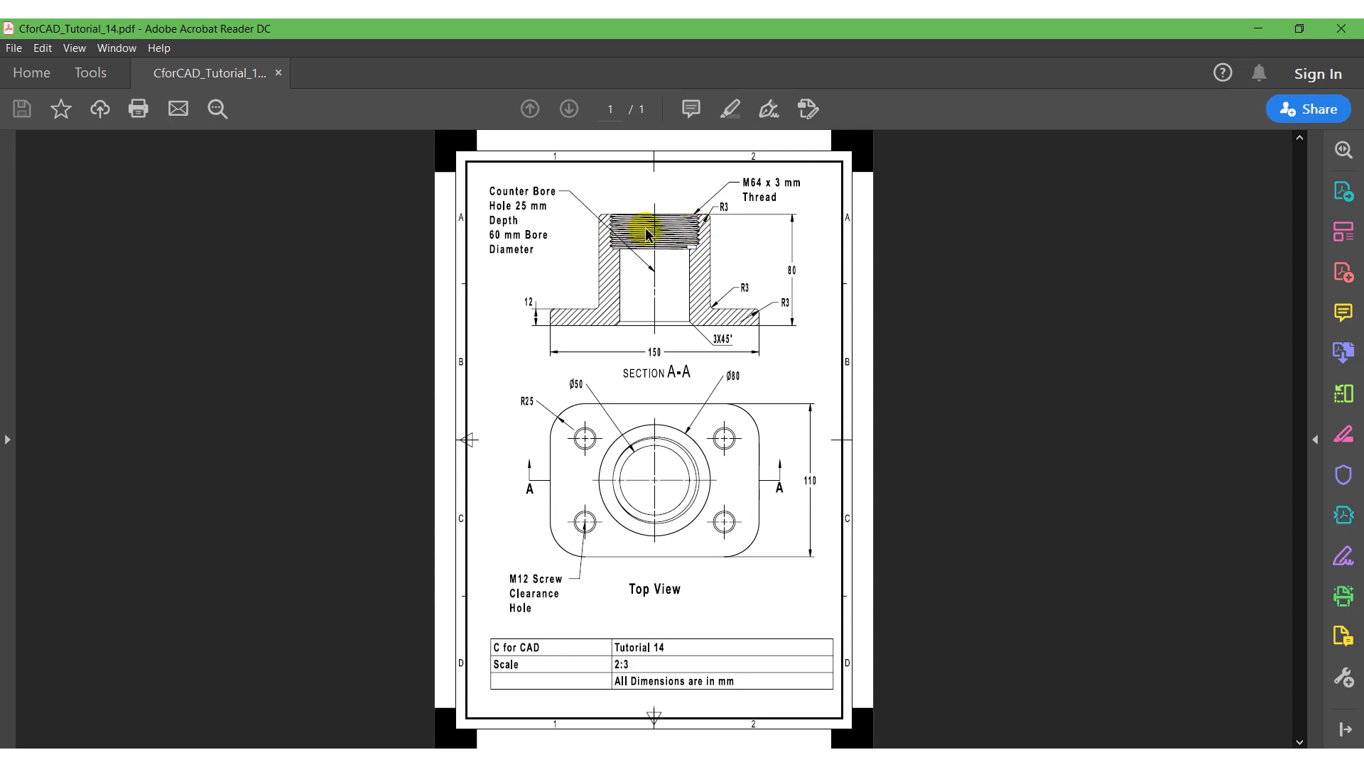
left_click(387, 759)
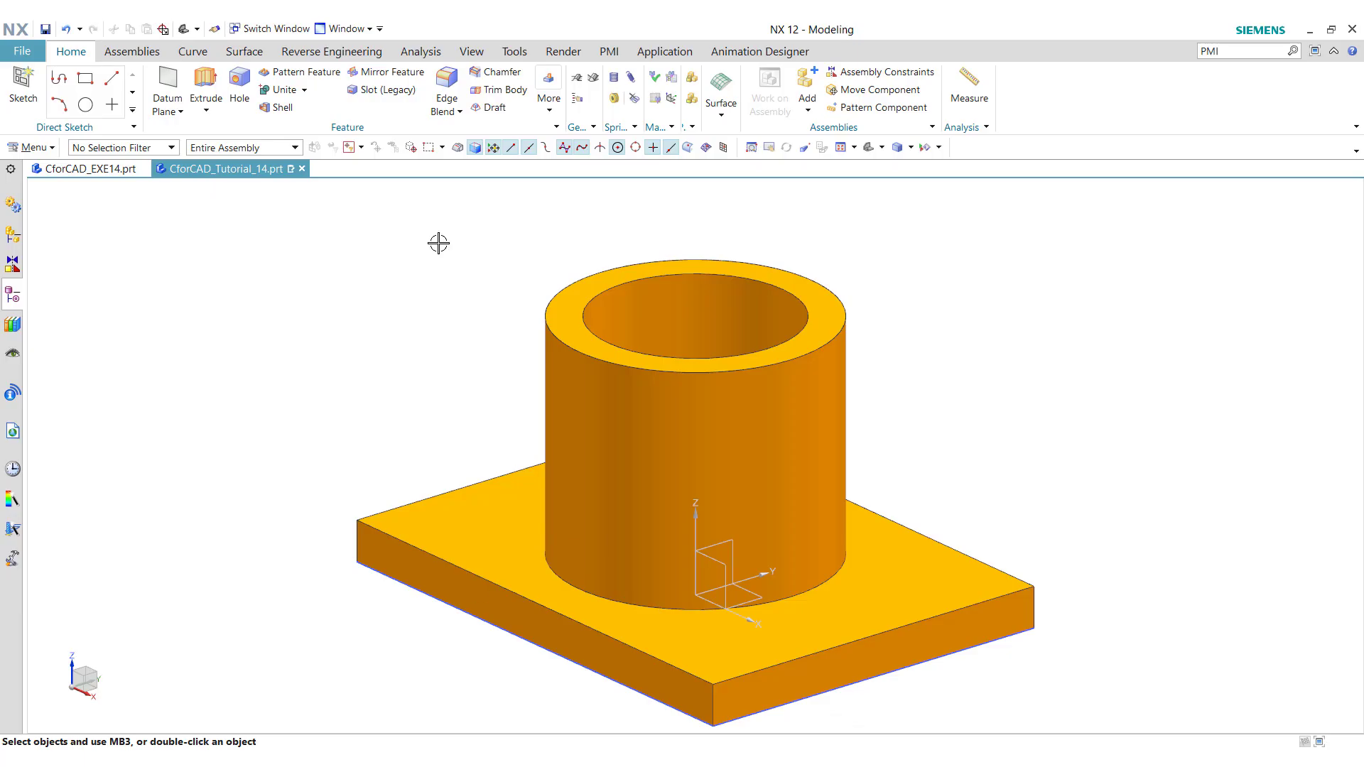
left_click(549, 100)
left_click(714, 229)
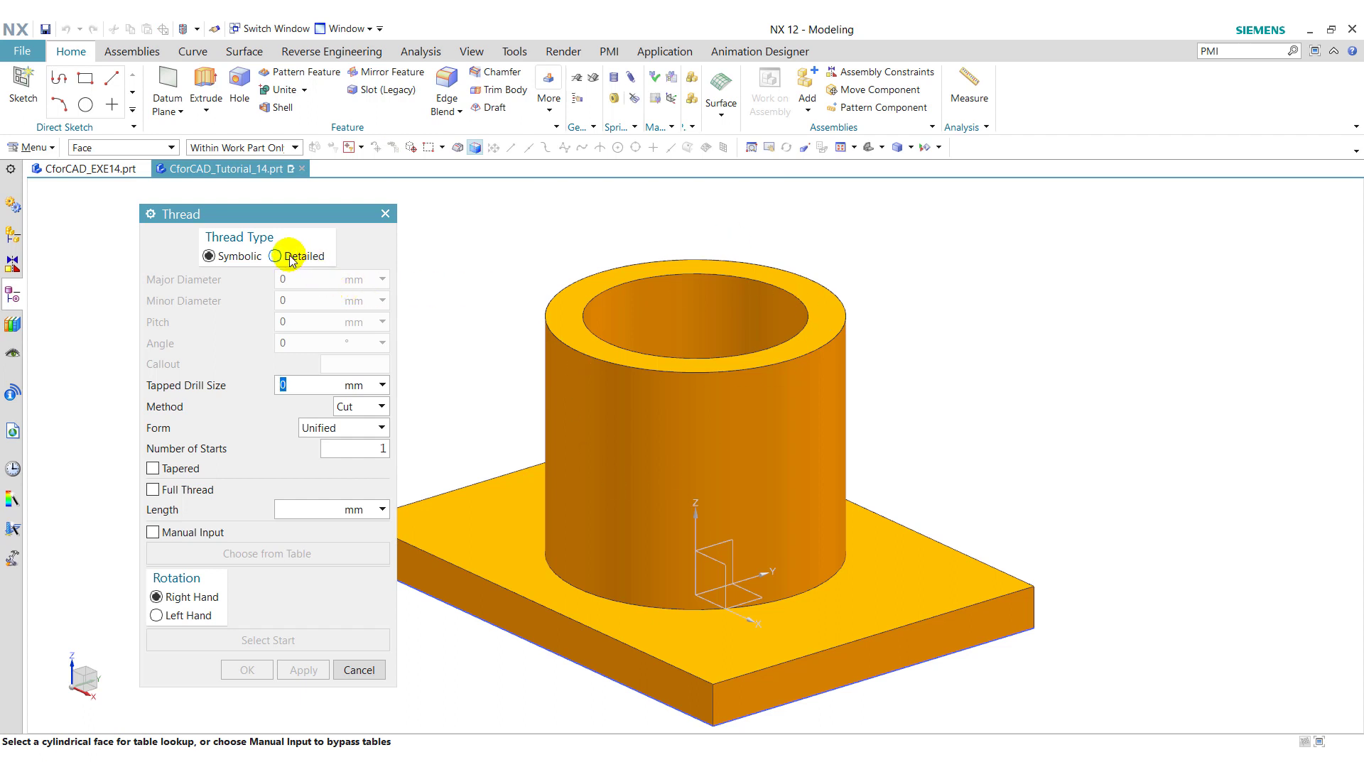
left_click(289, 258)
left_click(655, 293)
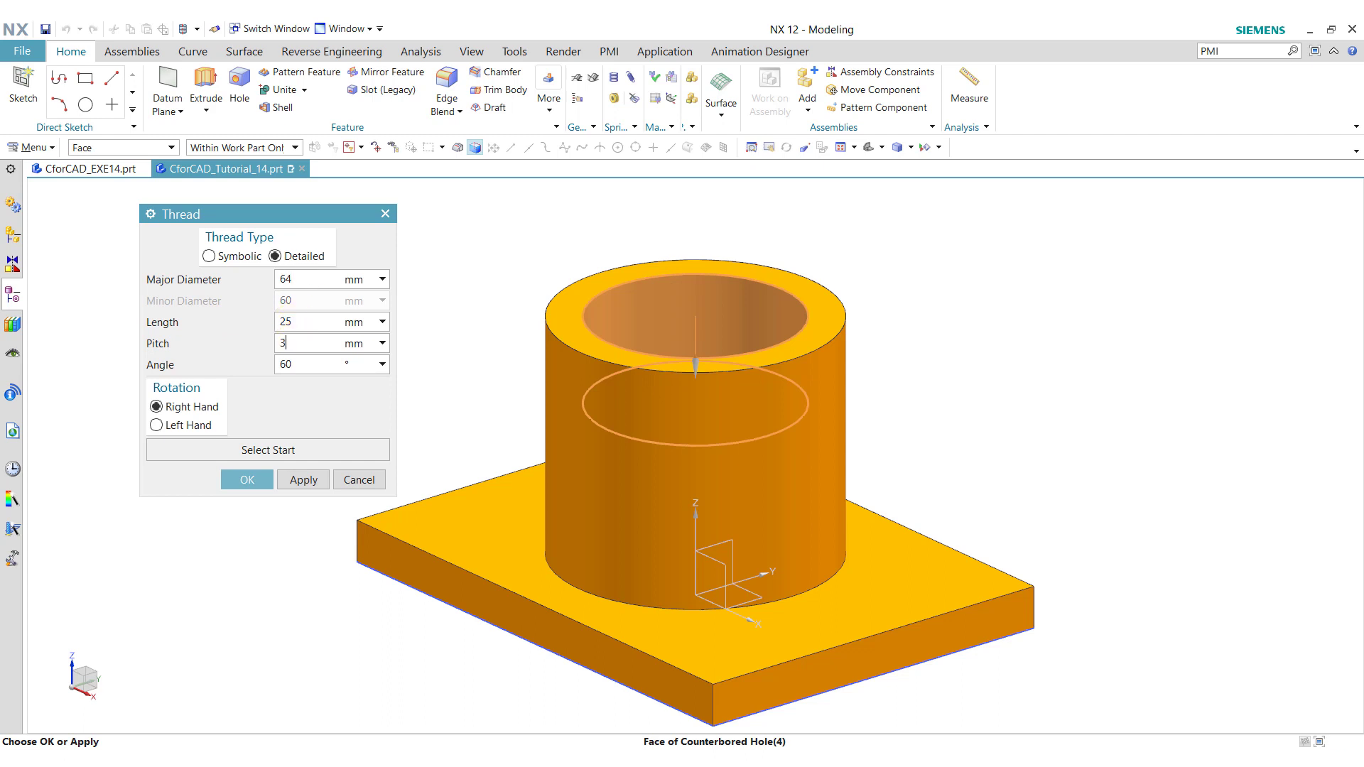
type("3")
left_click(247, 479)
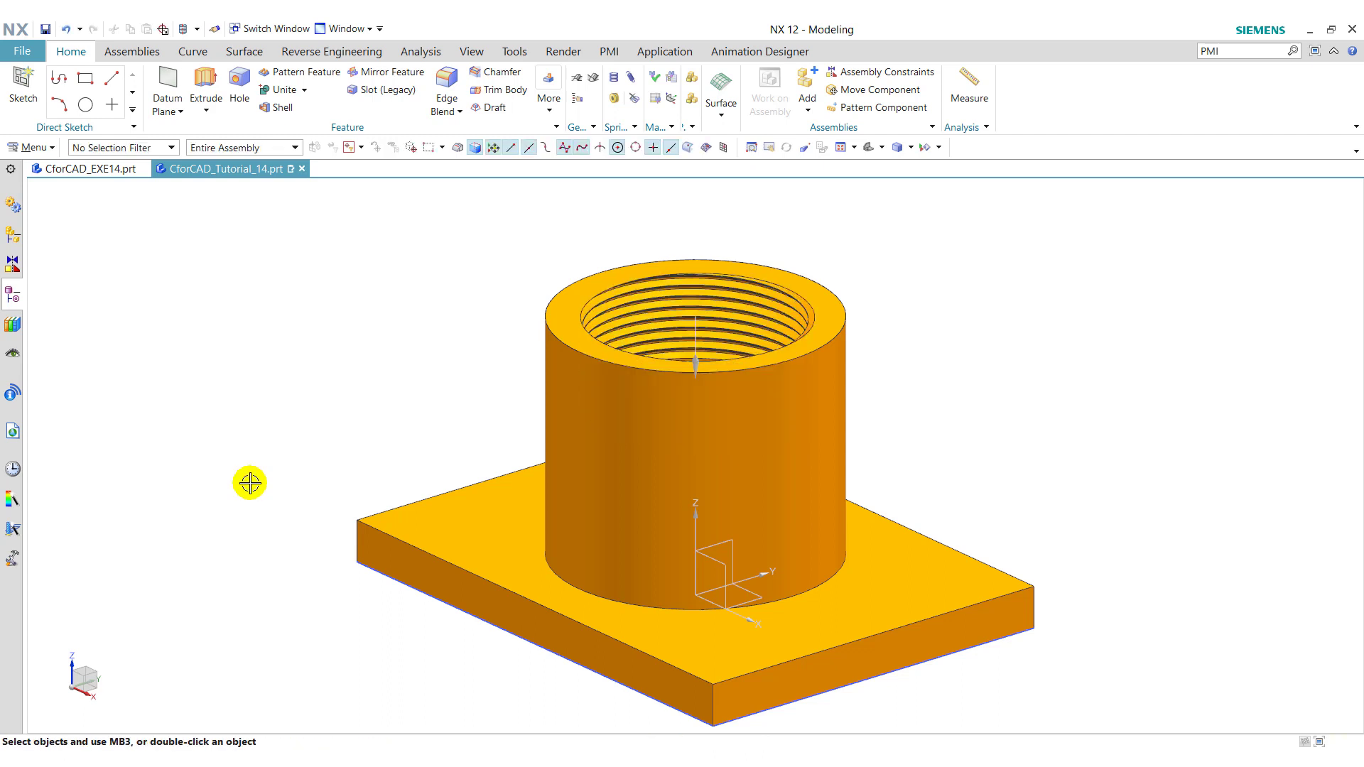
middle_click_drag(899, 350, 980, 301)
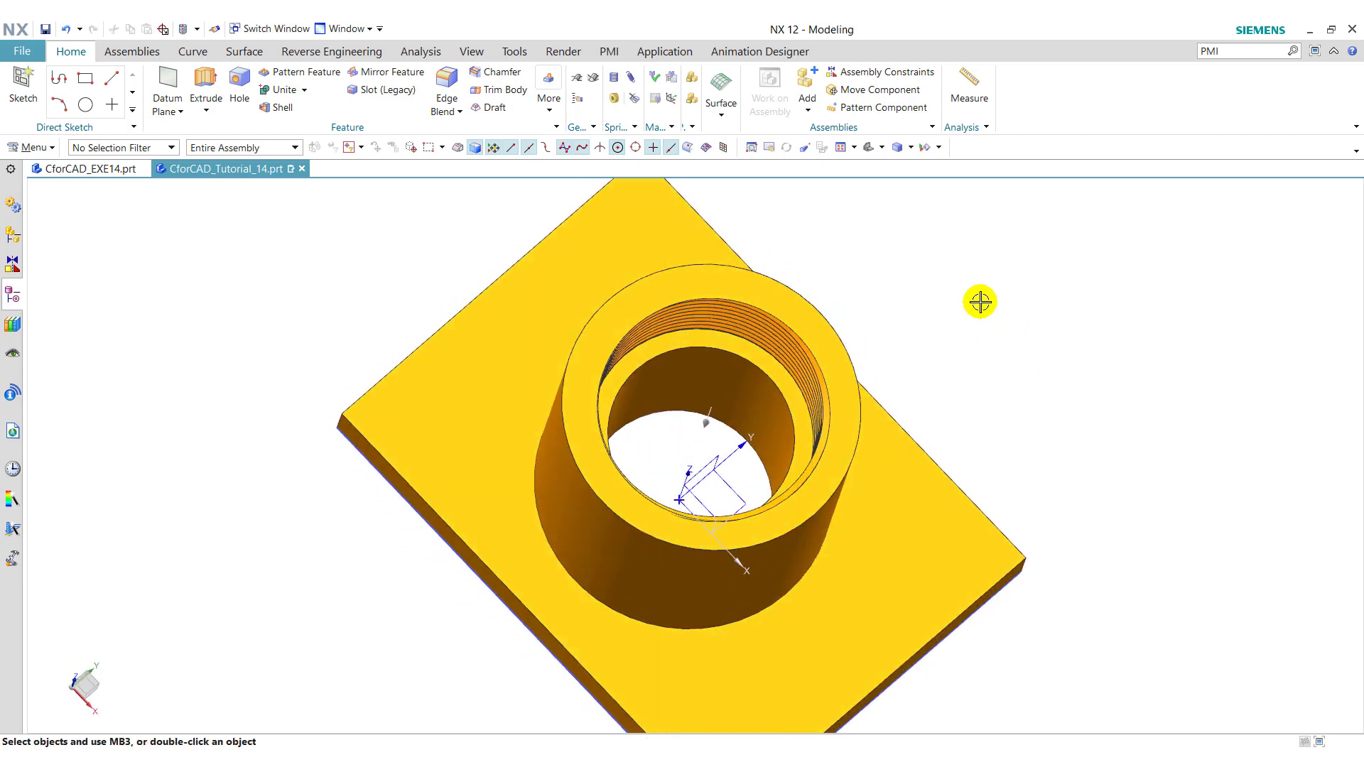
Step: Check the corner radius in the PDF drawing, and blend the base plate's four vertical corner edges with a 25 mm radius
left_click(870, 149)
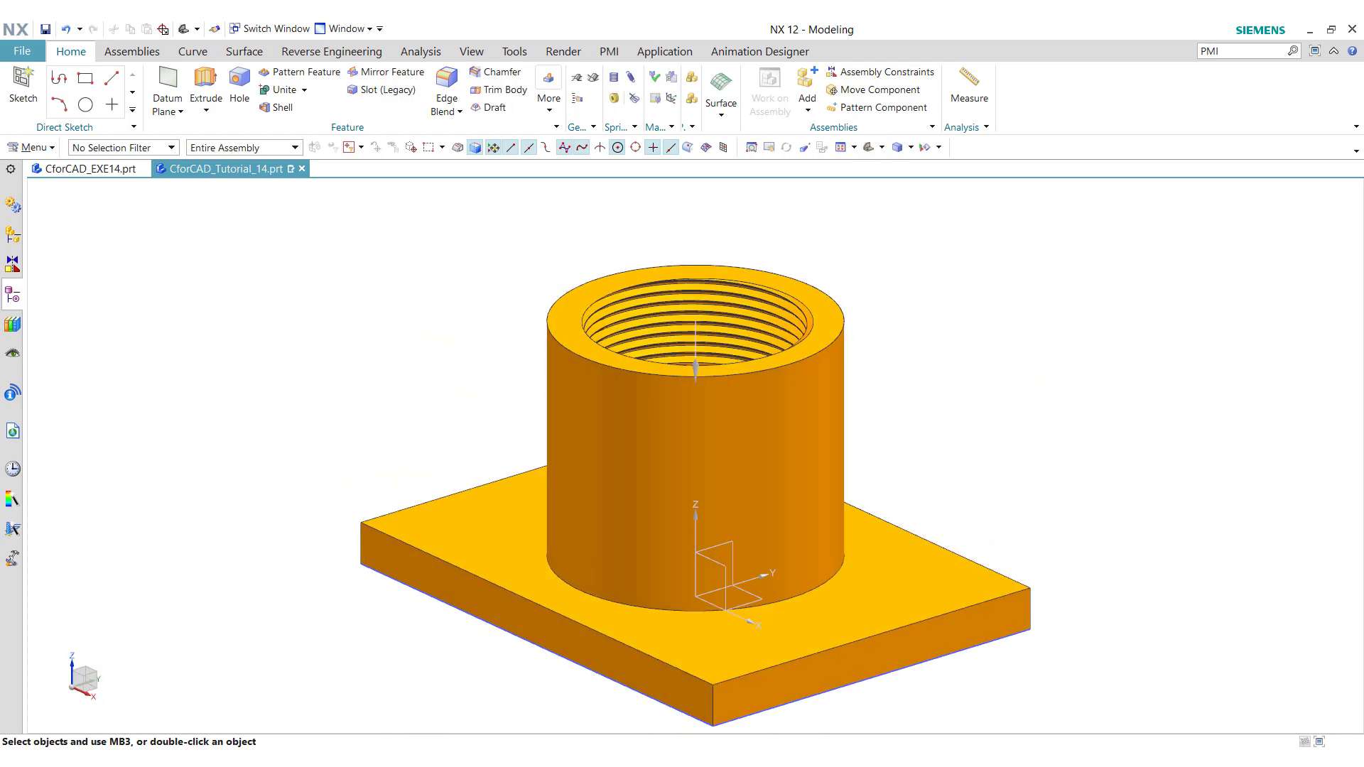
key("alt+Tab")
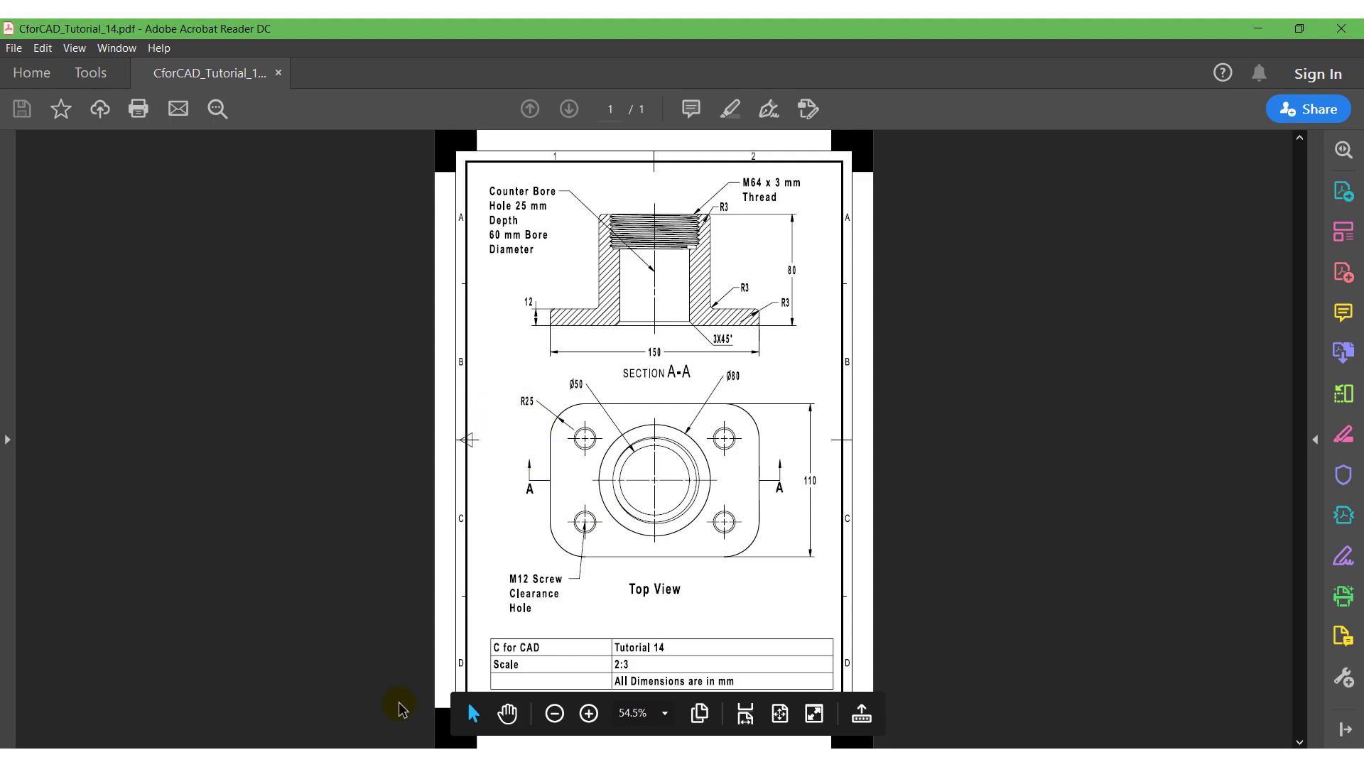
key("alt+Tab")
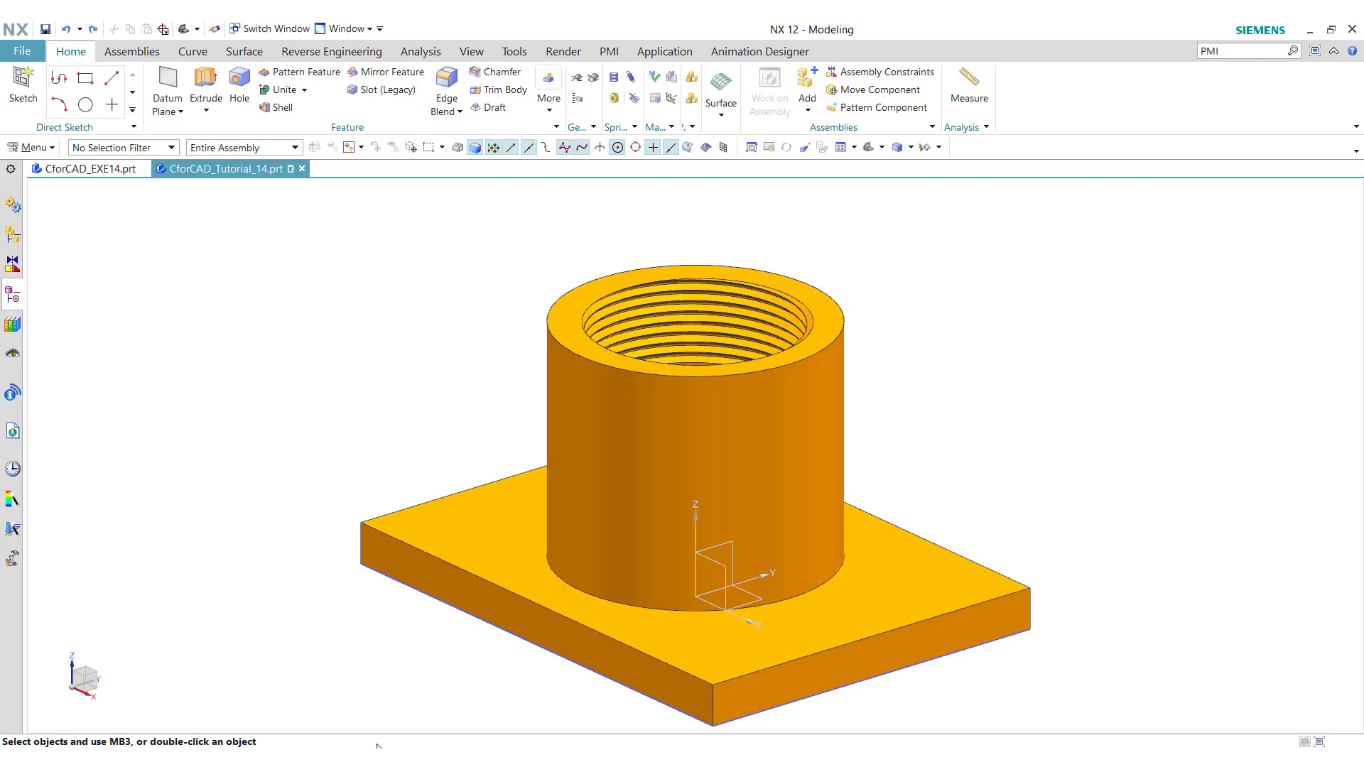
left_click(441, 79)
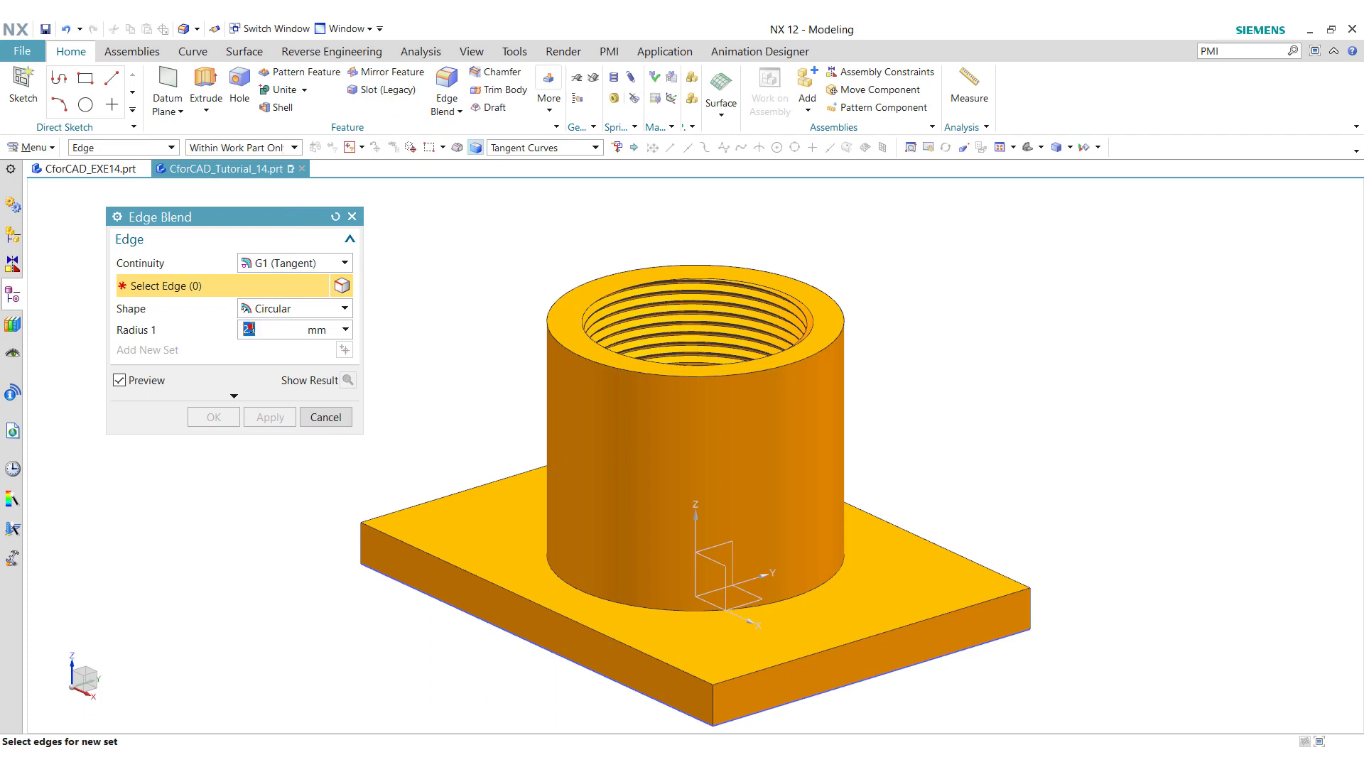
left_click(358, 549)
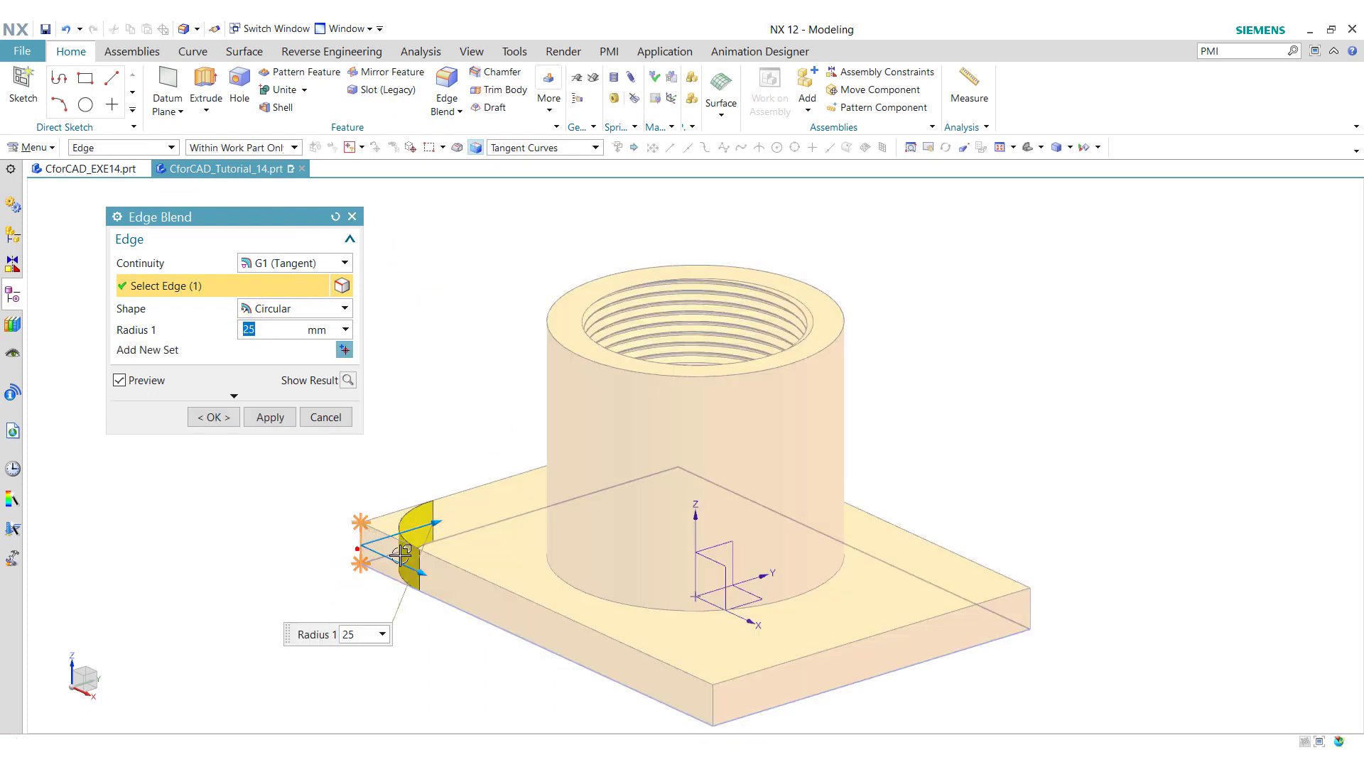
left_click(712, 707)
left_click(1034, 605)
middle_click_drag(1051, 502, 914, 567)
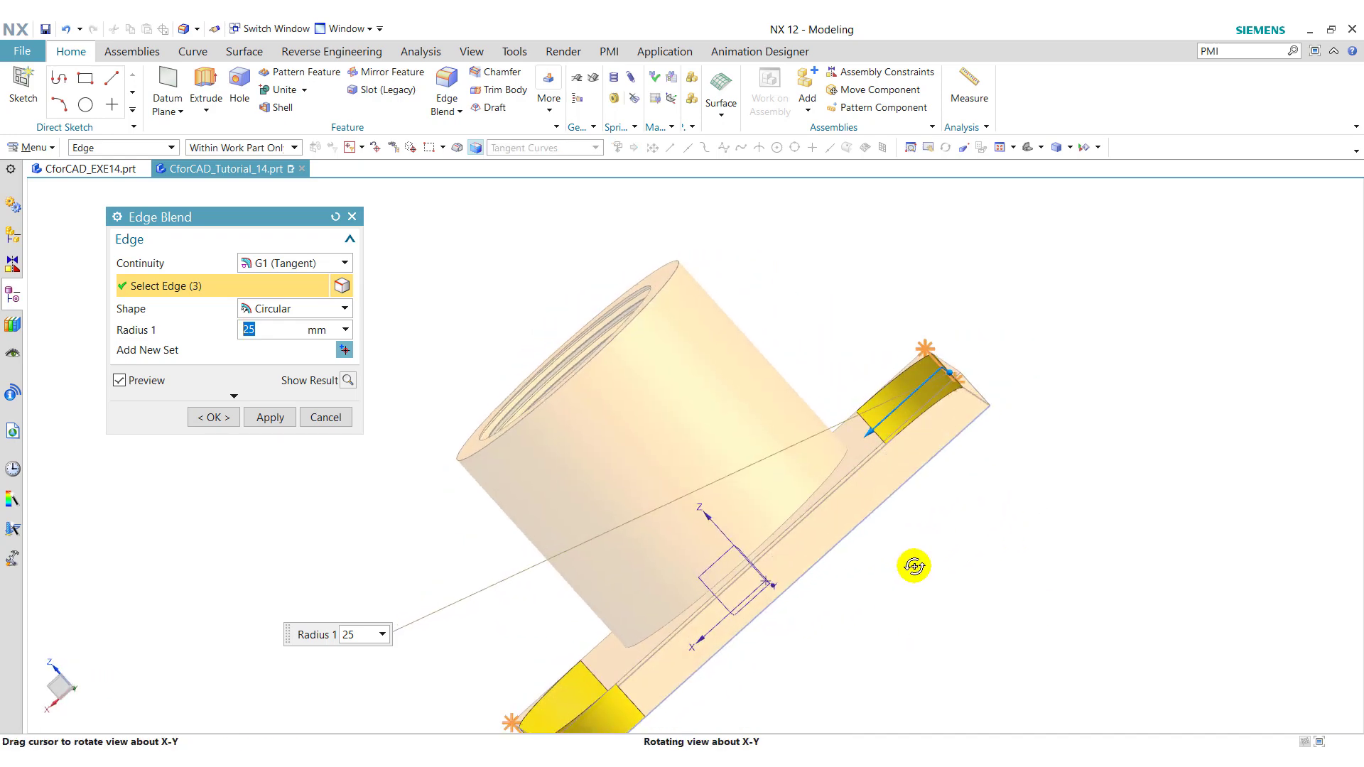
left_click(971, 390)
left_click(1030, 147)
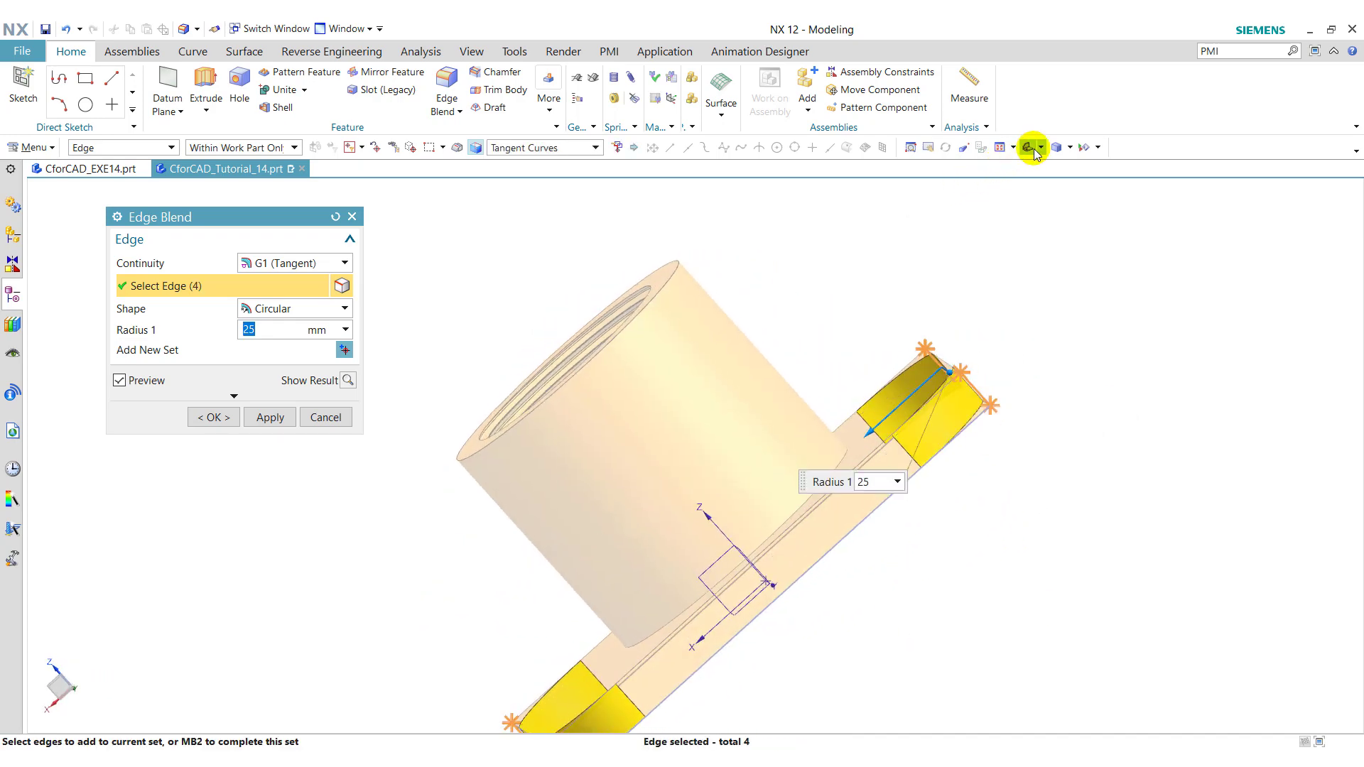
left_click(214, 417)
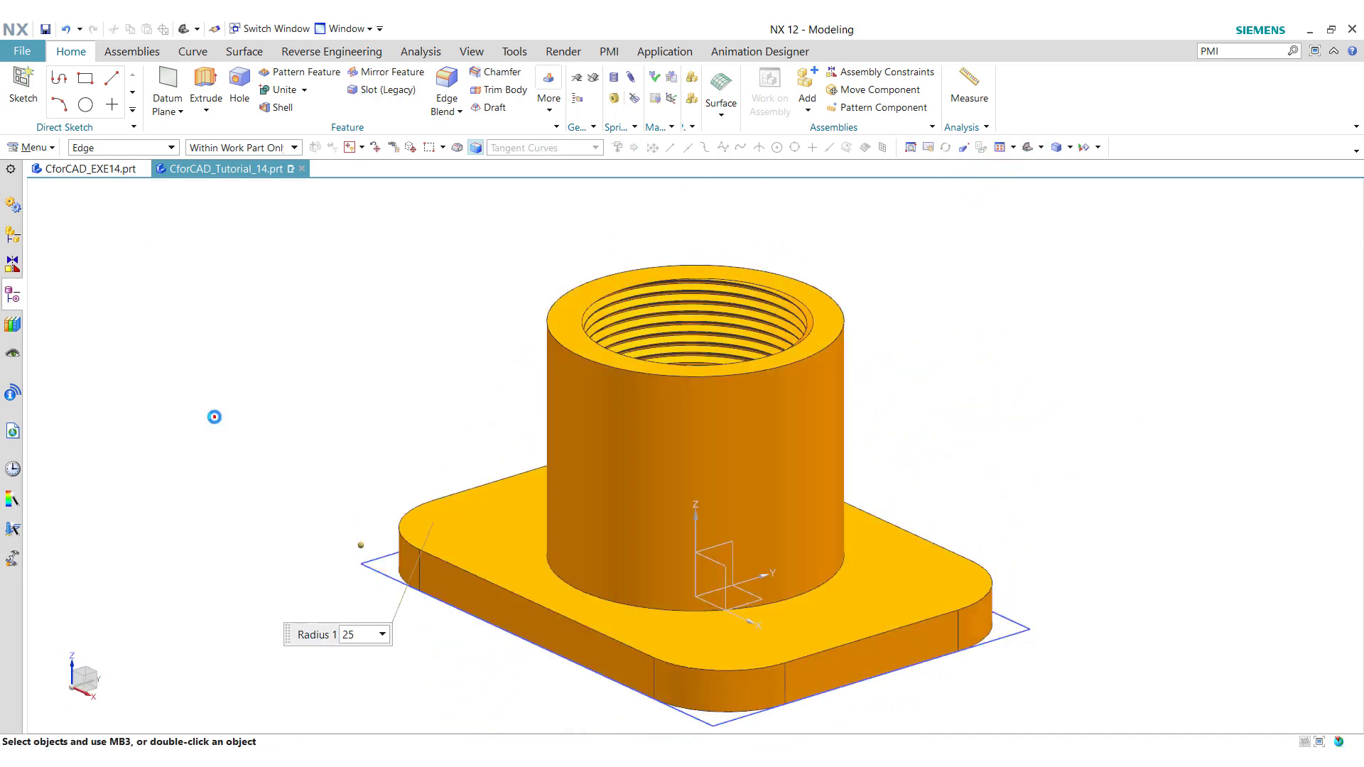
Step: Check the small-hole callout in the PDF drawing, and set up a simple M12 screw clearance hole with Normal (H13) fit, through the body
left_click(484, 740)
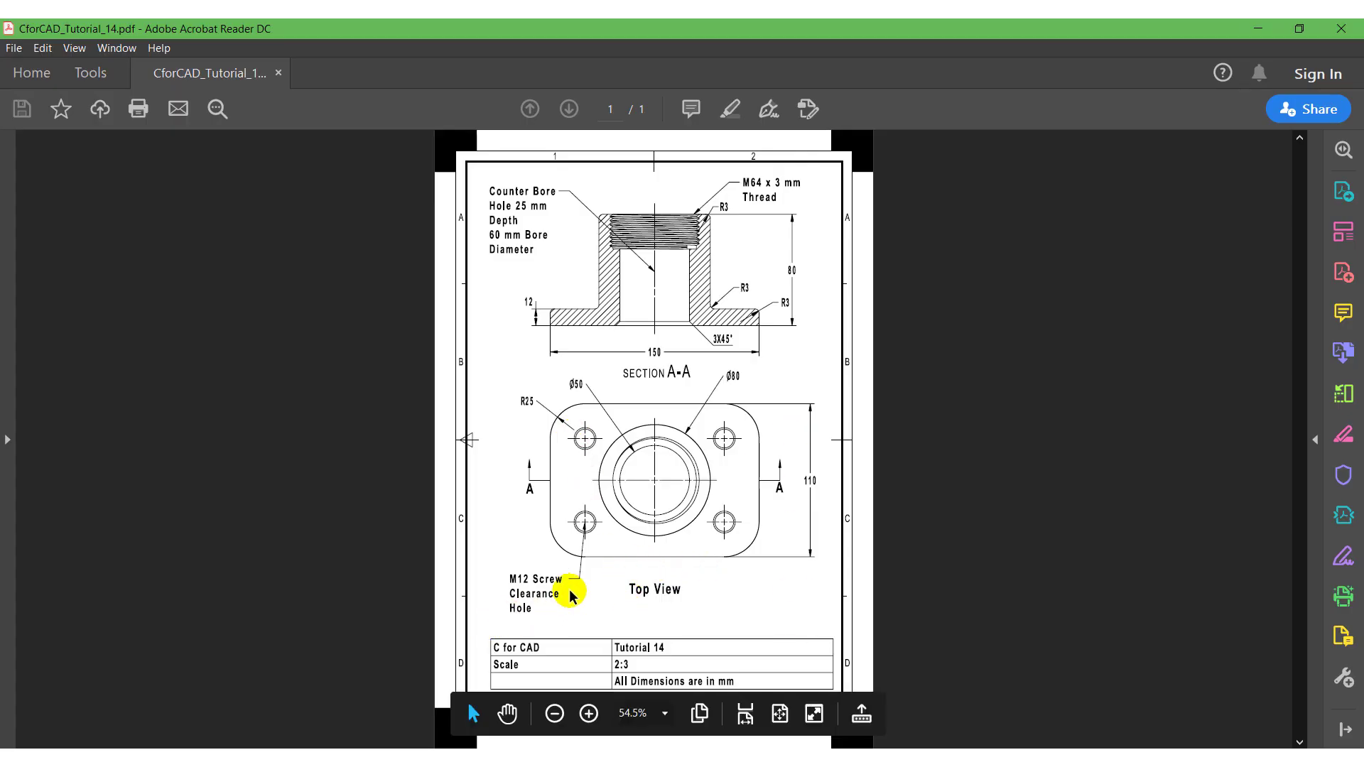
left_click(411, 746)
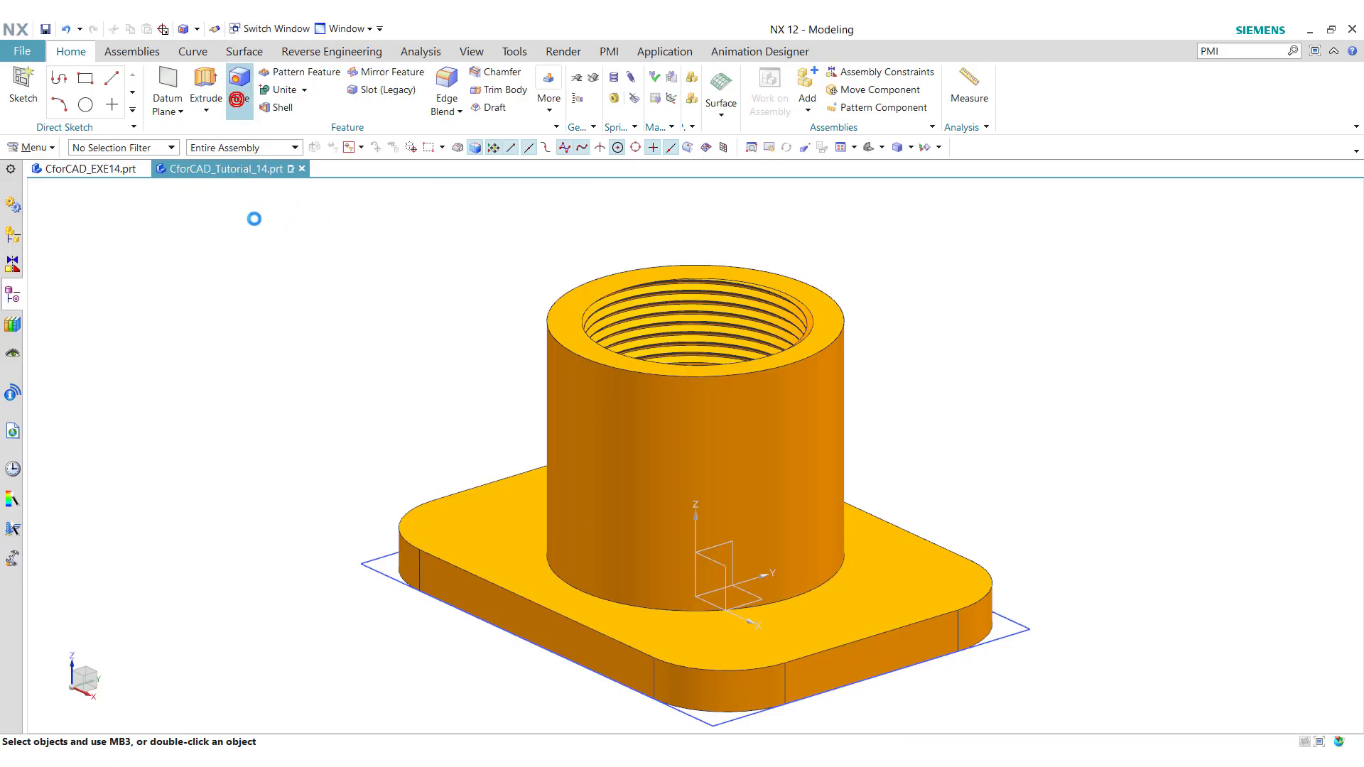
left_click(222, 242)
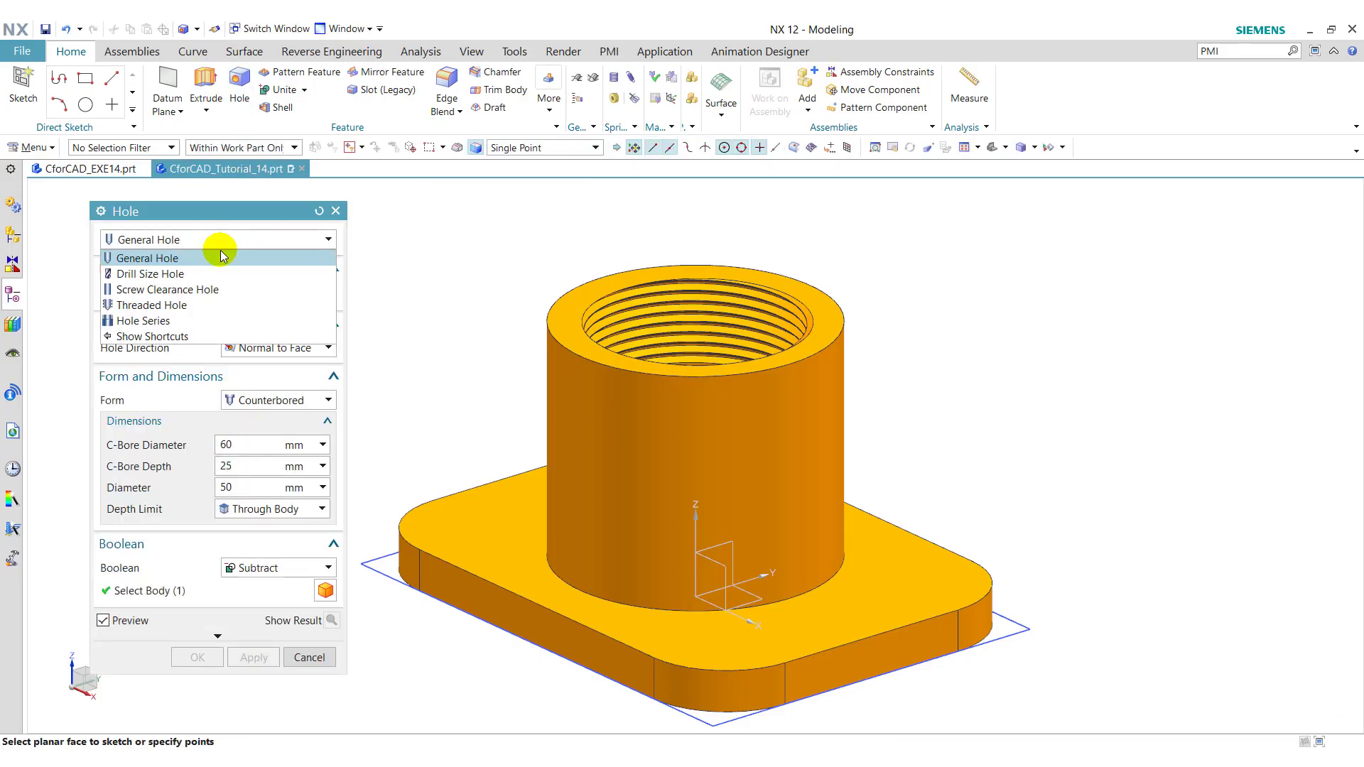
left_click(185, 292)
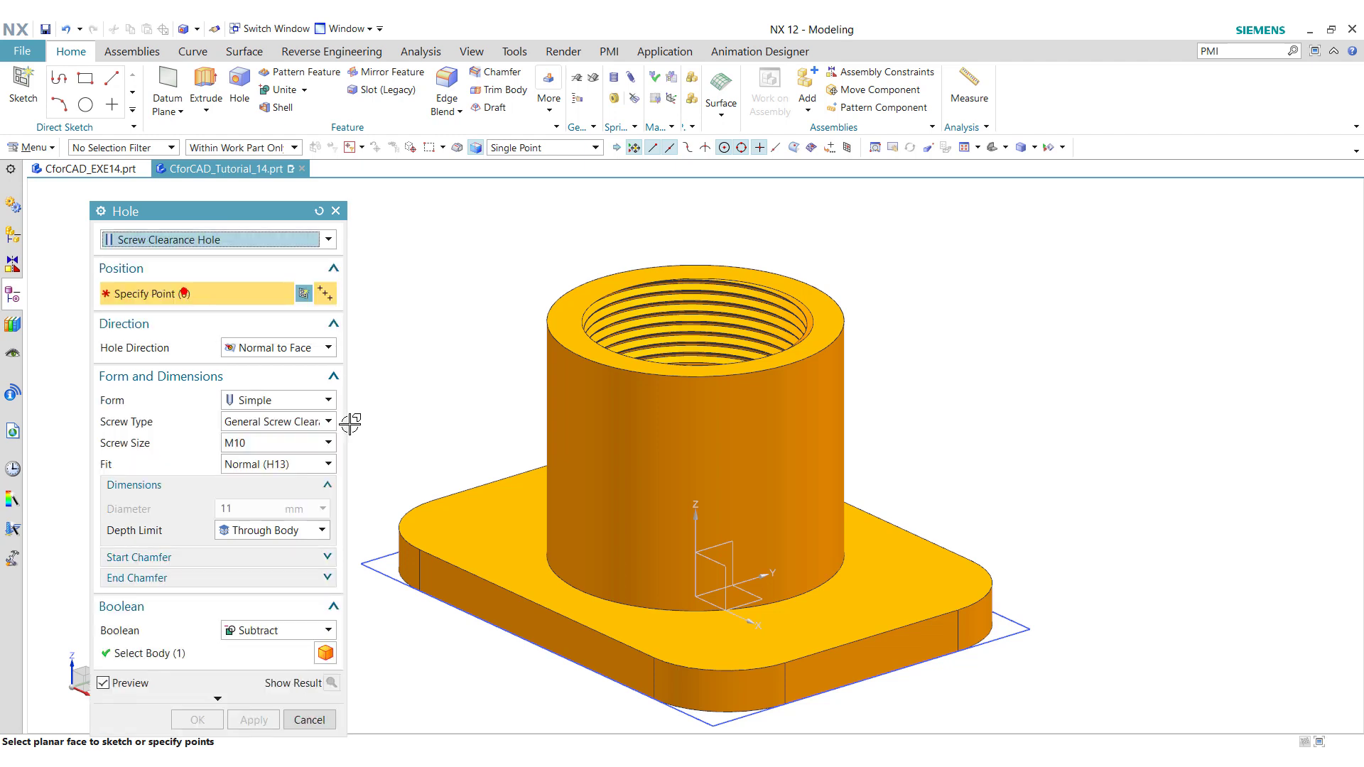
left_click(257, 442)
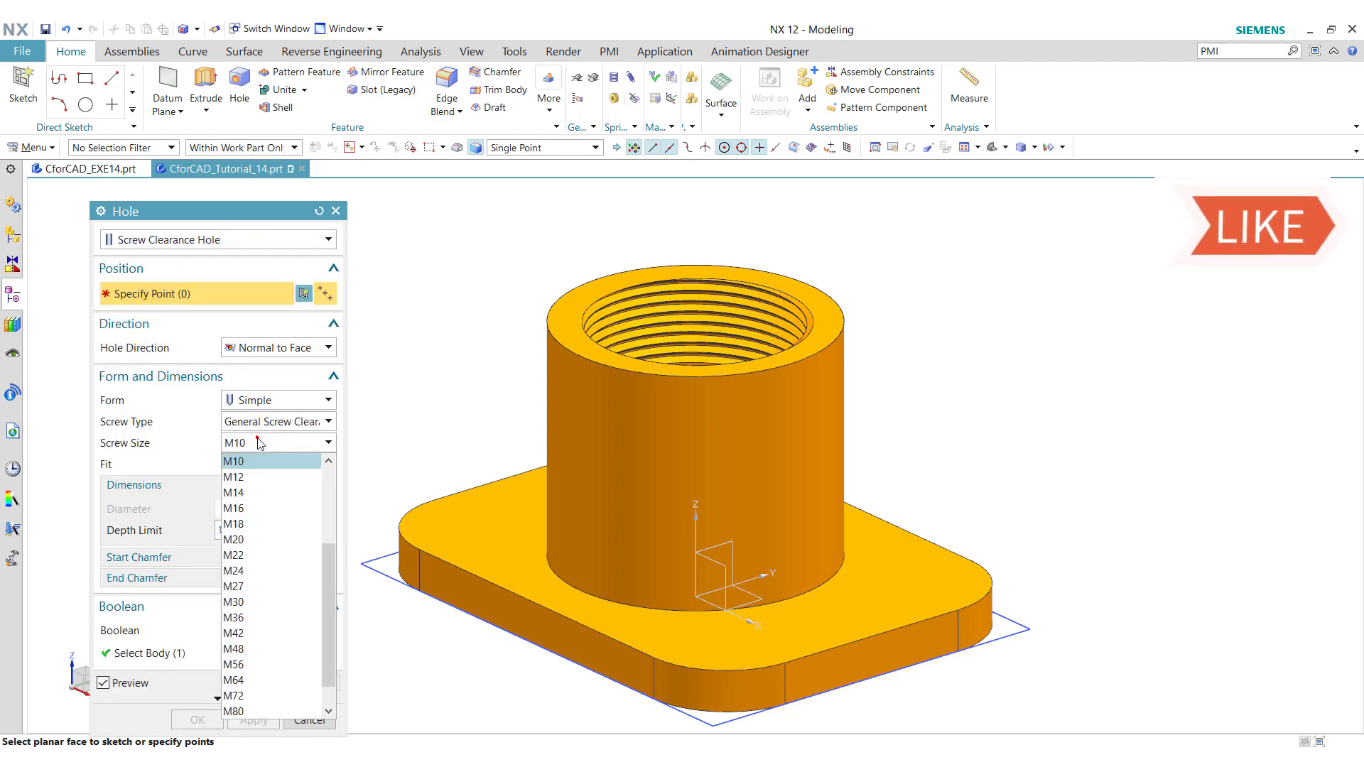
left_click(248, 477)
left_click_drag(259, 216, 227, 199)
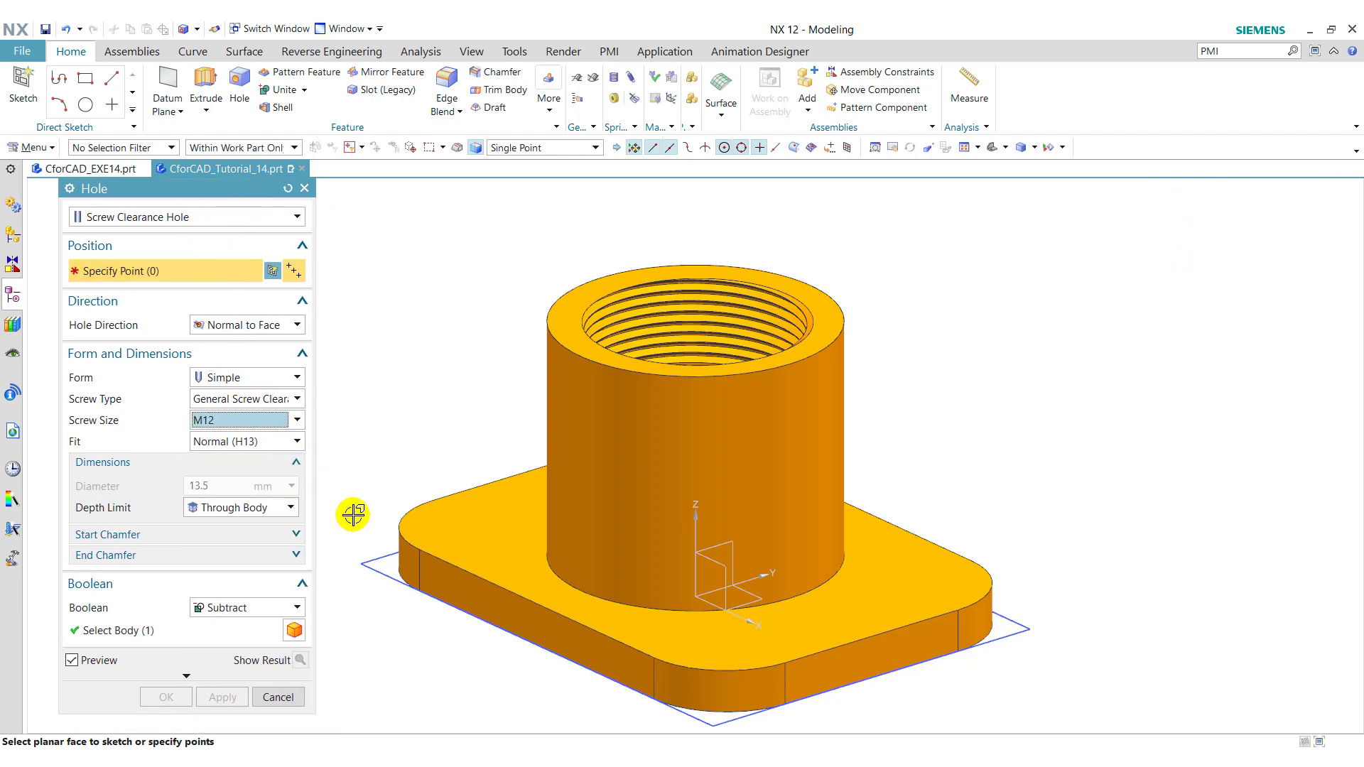
Step: Cut the M12 clearance holes at the arc centres of the base plate's four rounded corners
left_click(401, 545)
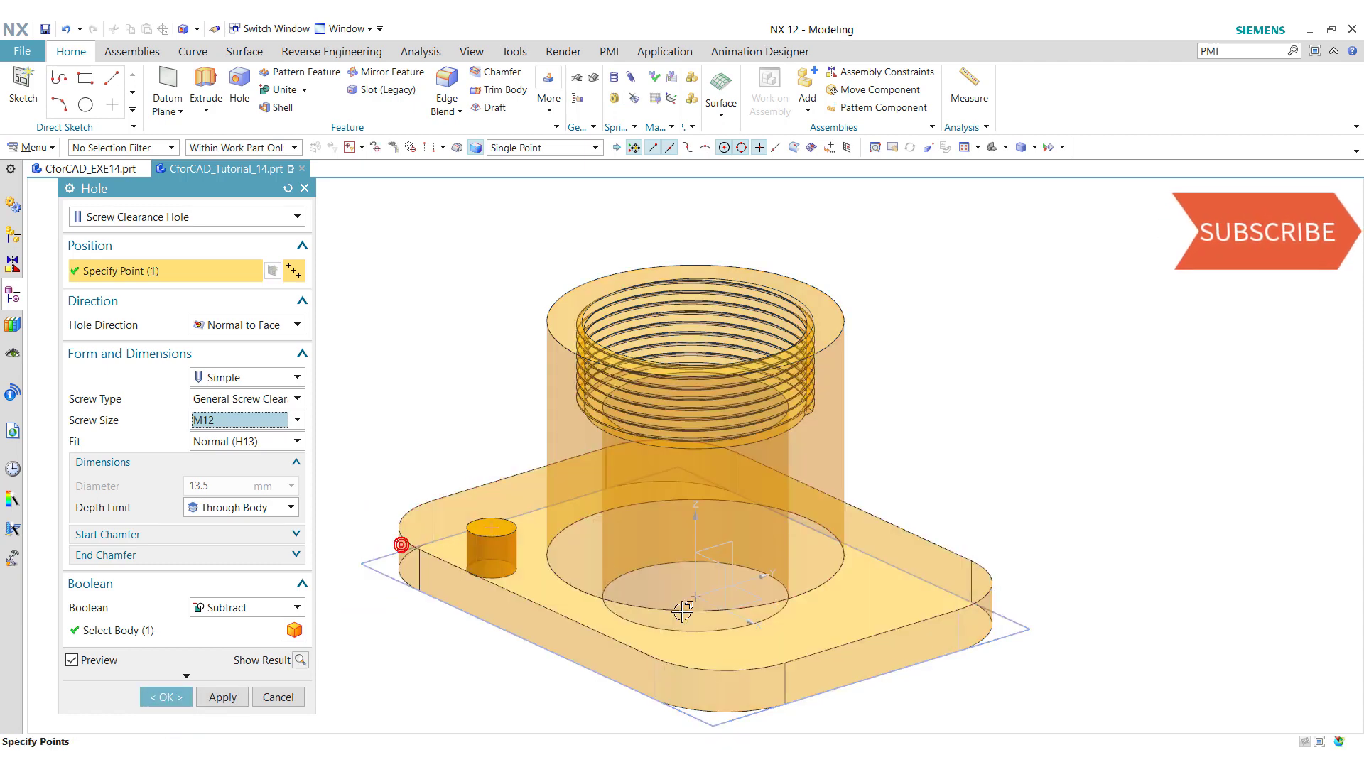
left_click(722, 675)
left_click(990, 587)
middle_click_drag(1081, 483, 995, 446)
left_click(992, 442)
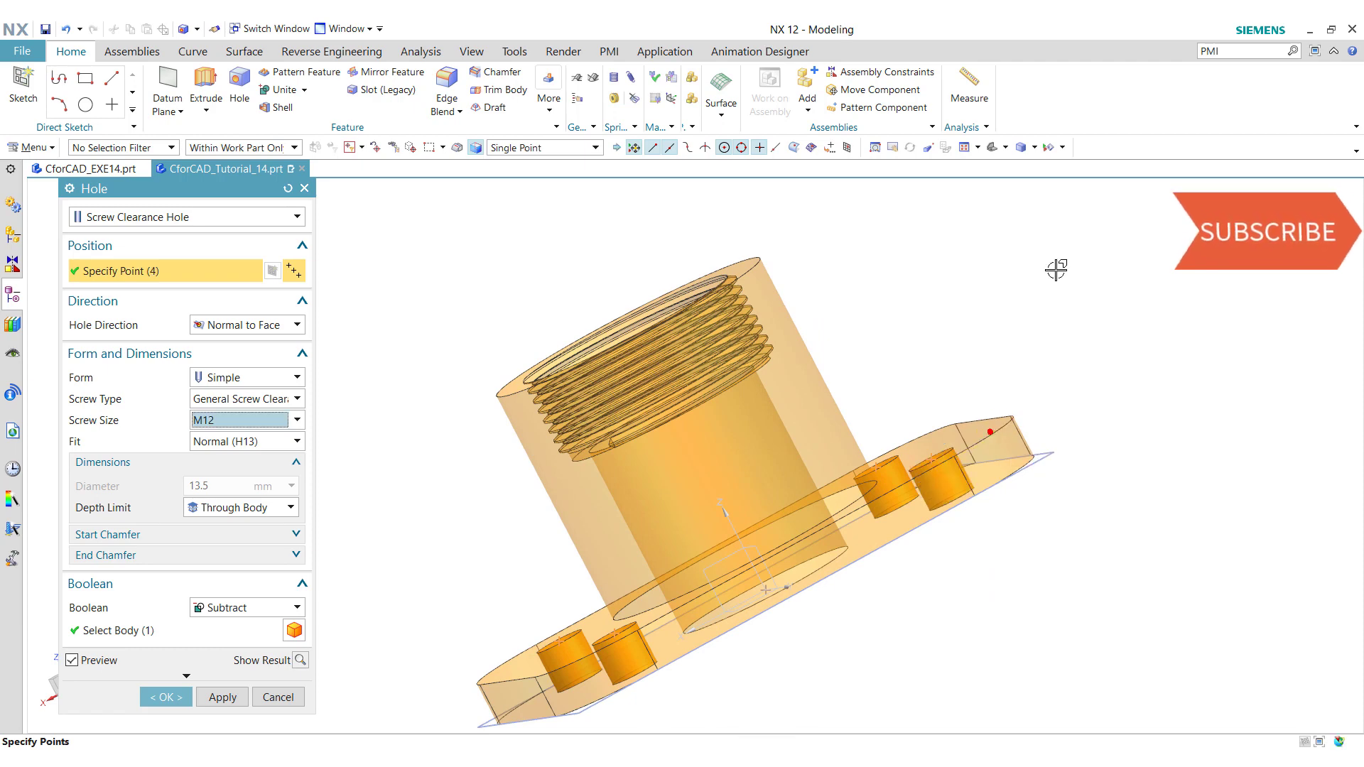
left_click(990, 151)
left_click(166, 697)
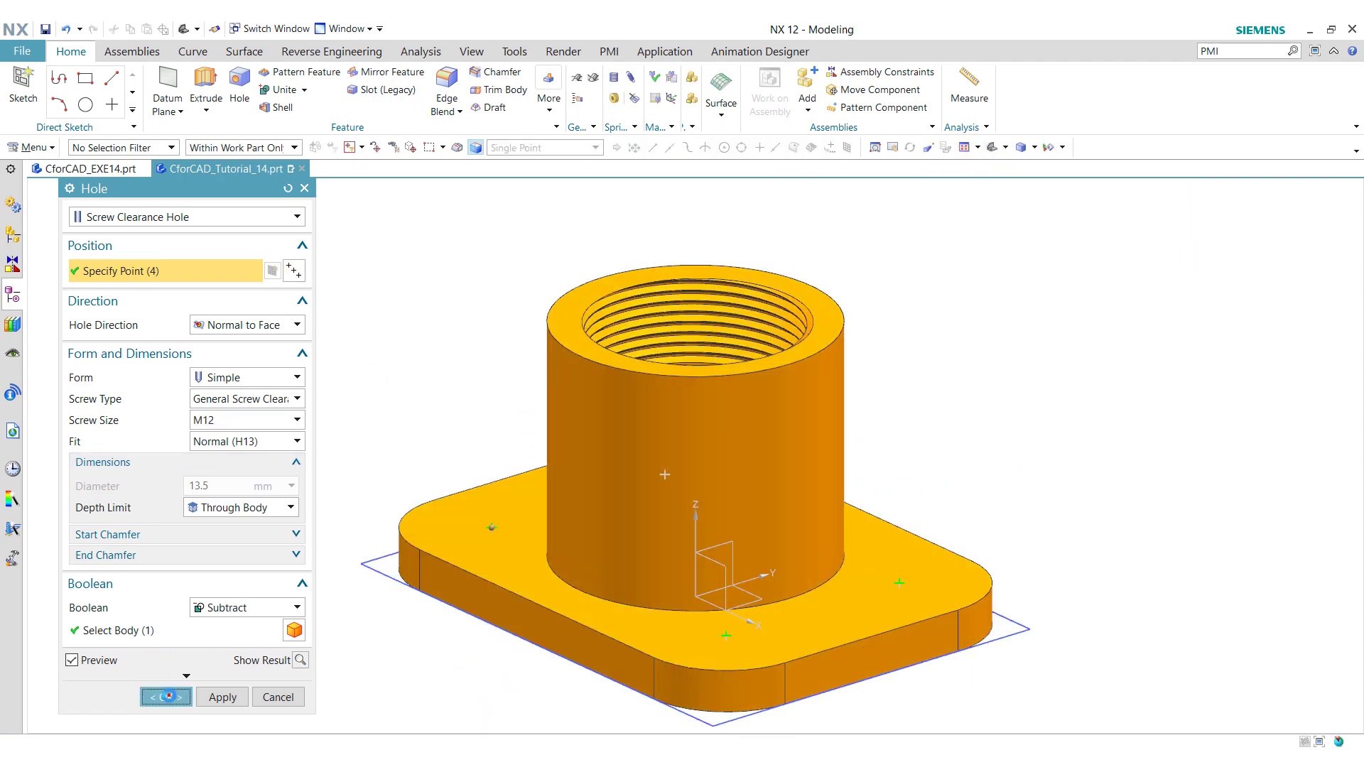
Step: Check the fillets in the PDF drawing, and apply 3 mm blends to the cylinder's top outer edge, its base junction and the plate's upper perimeter
key("alt+Tab")
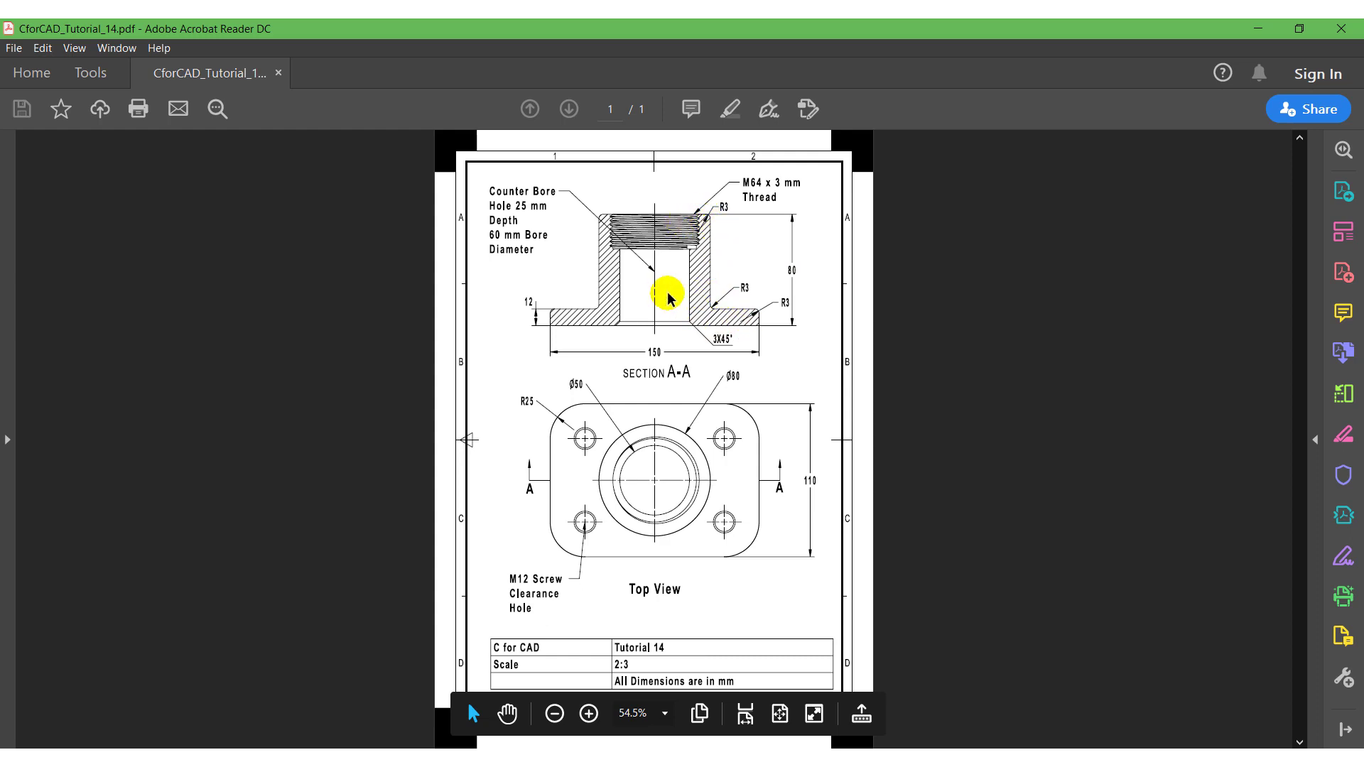
left_click(373, 748)
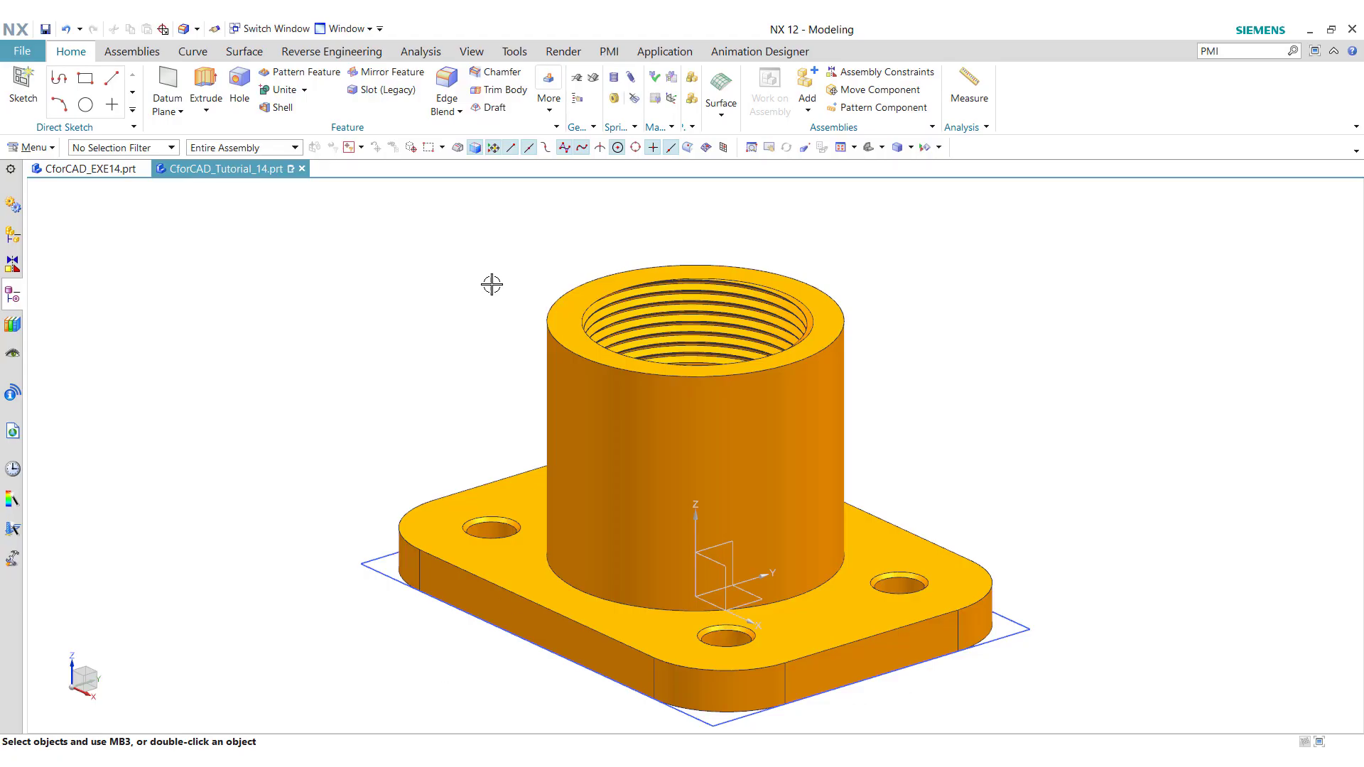
left_click(454, 81)
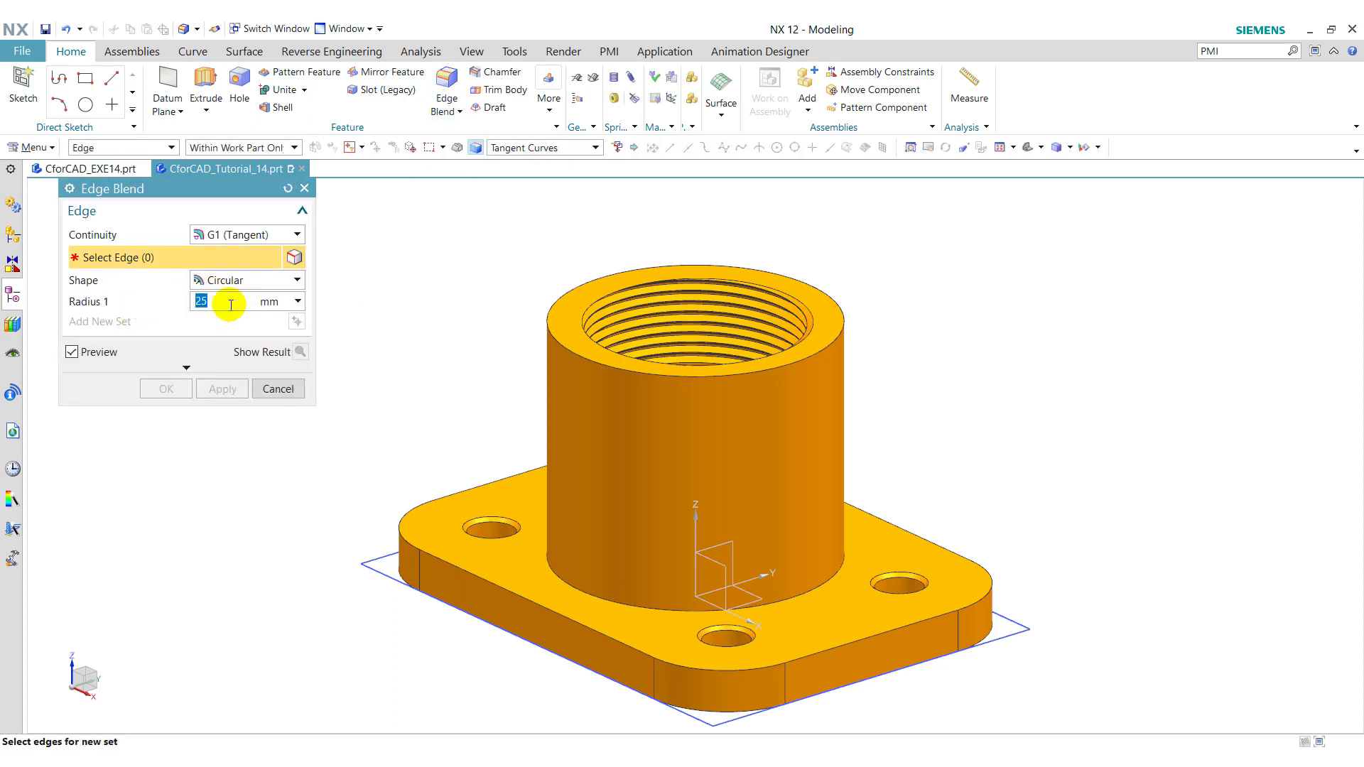
left_click(831, 334)
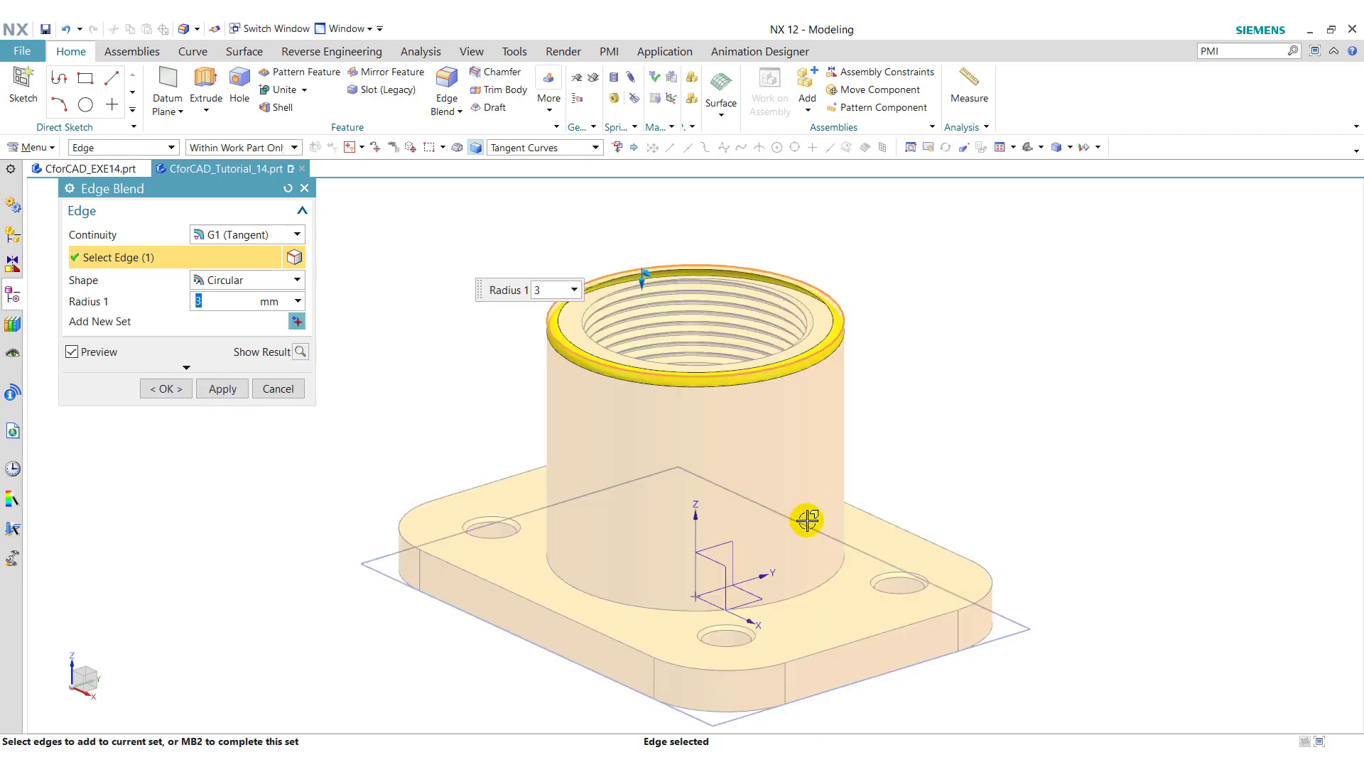
left_click(774, 600)
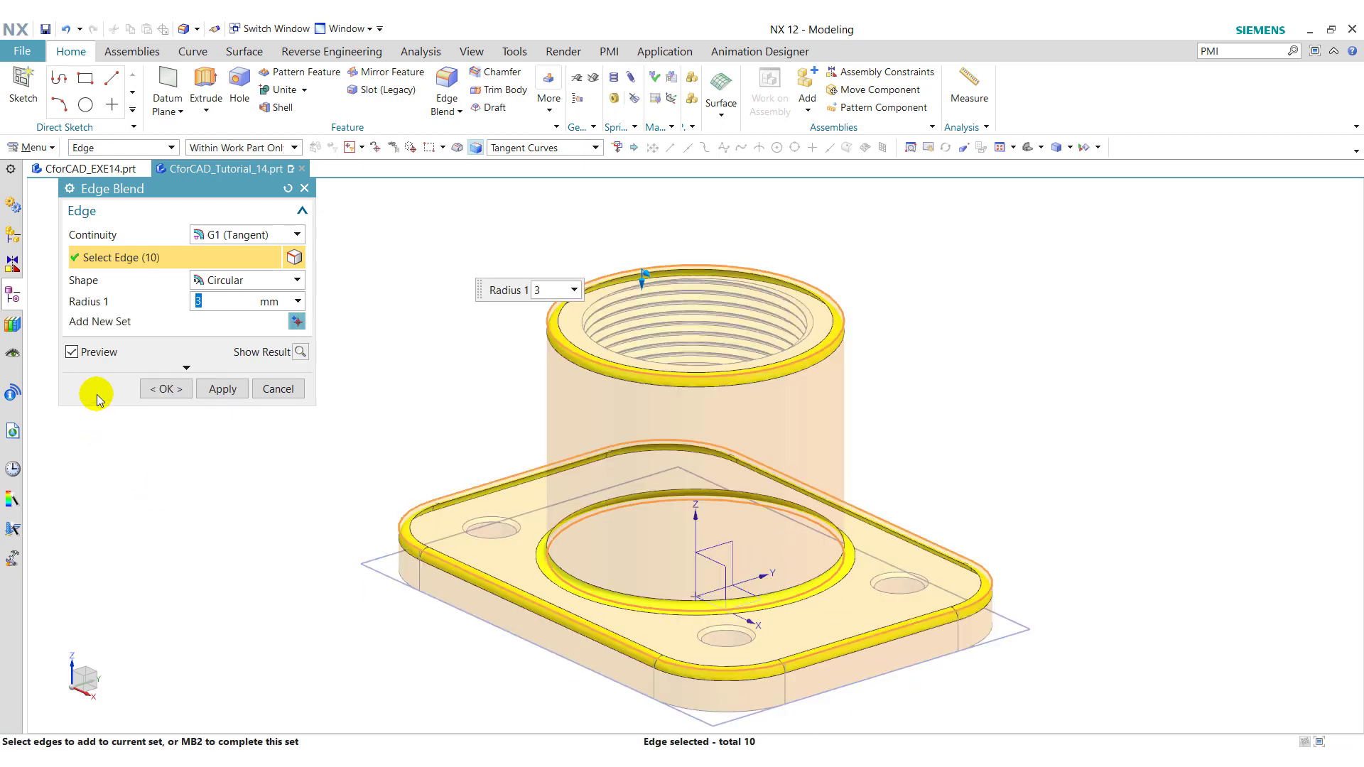
left_click(166, 389)
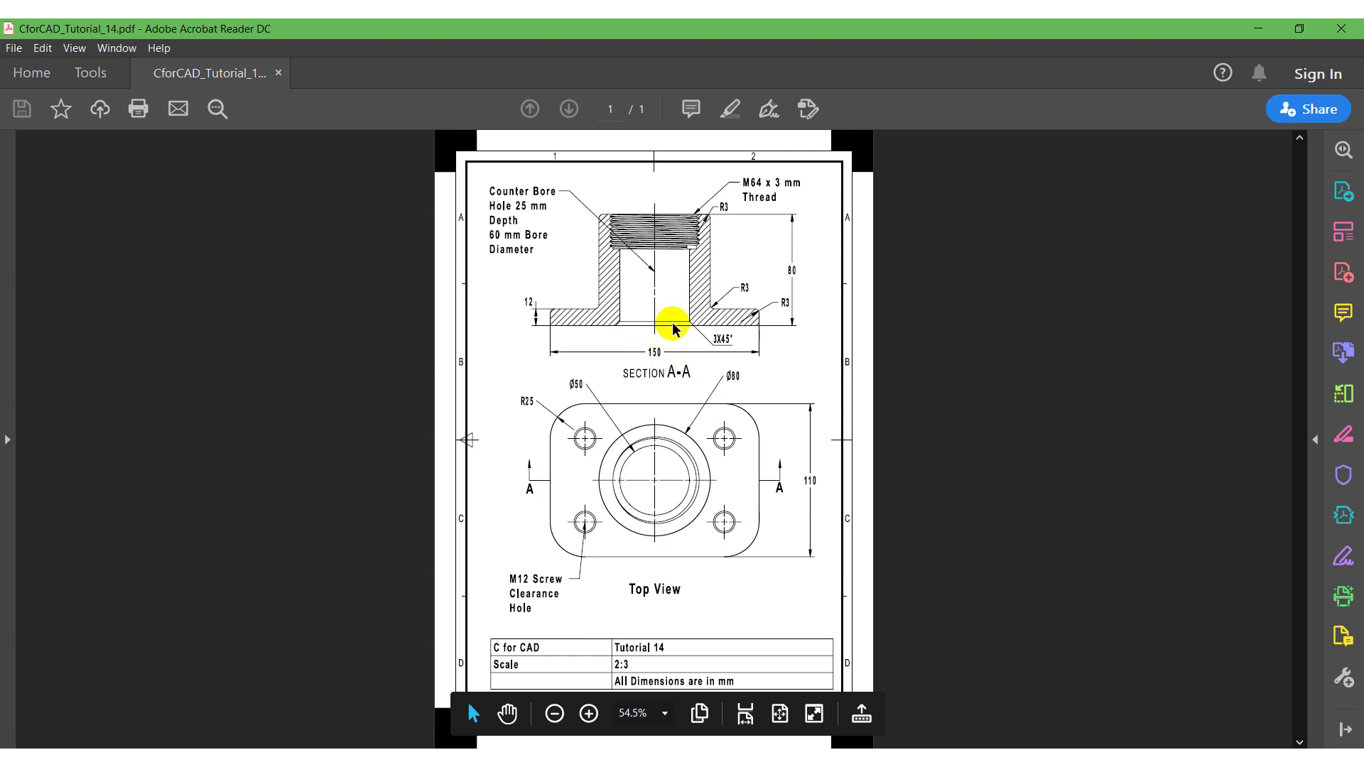
Step: Chamfer the edge of the central bore on the plate's underside with a symmetric 3 mm distance
key("alt+Tab")
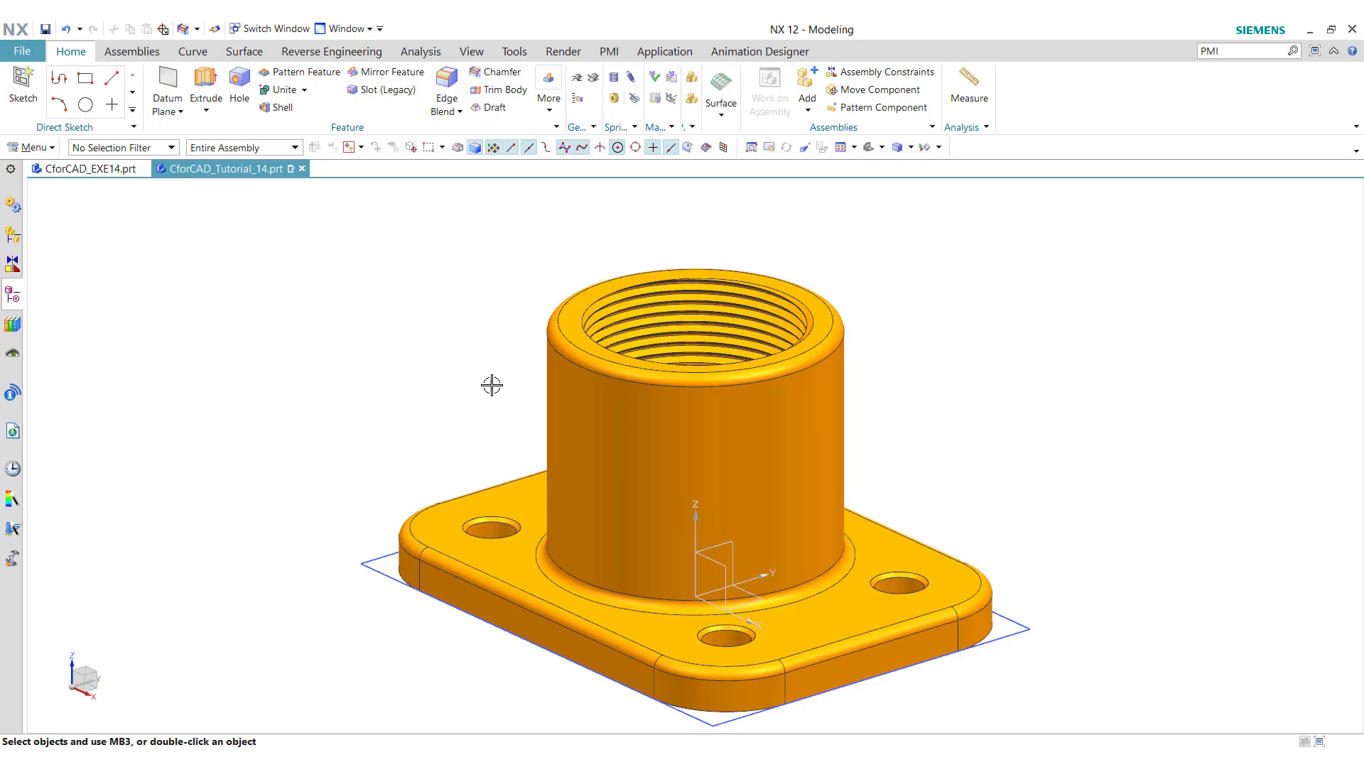
left_click(516, 78)
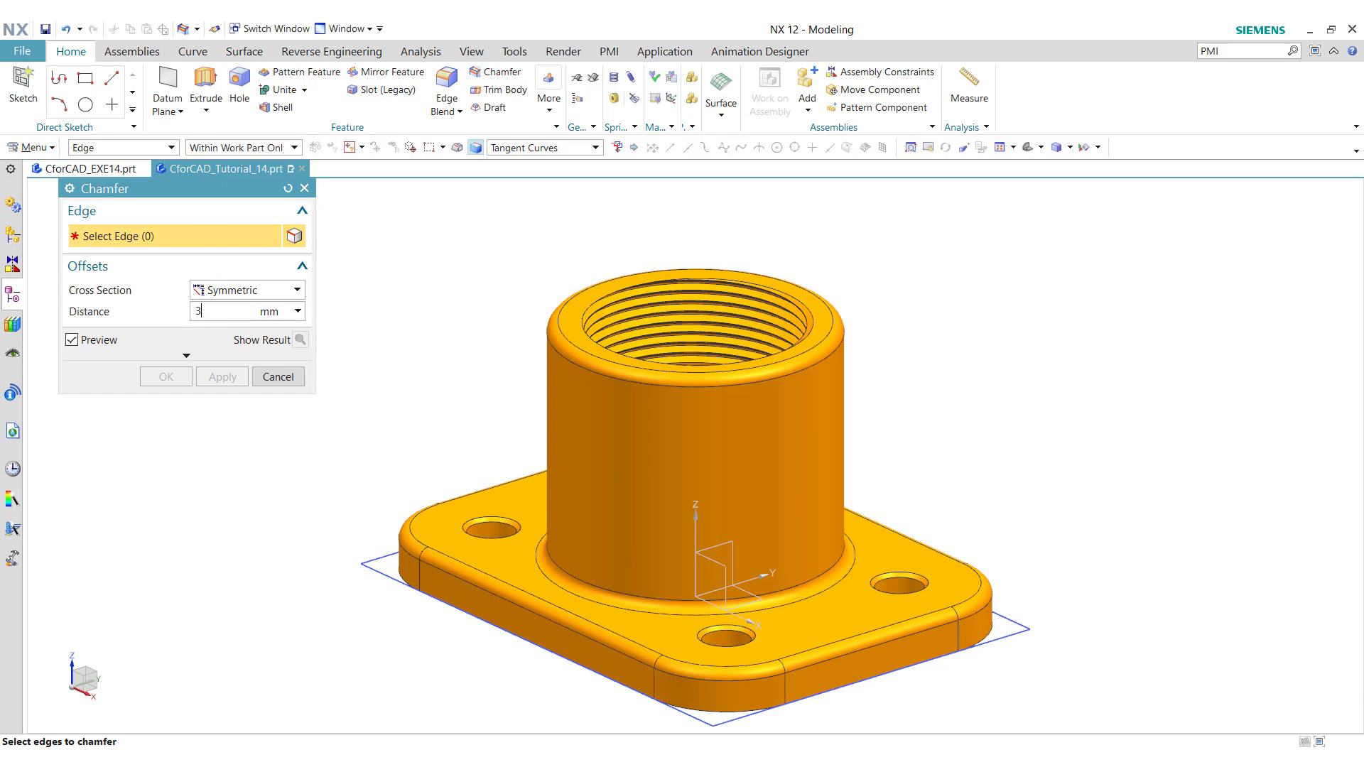
middle_click_drag(1032, 574, 787, 536)
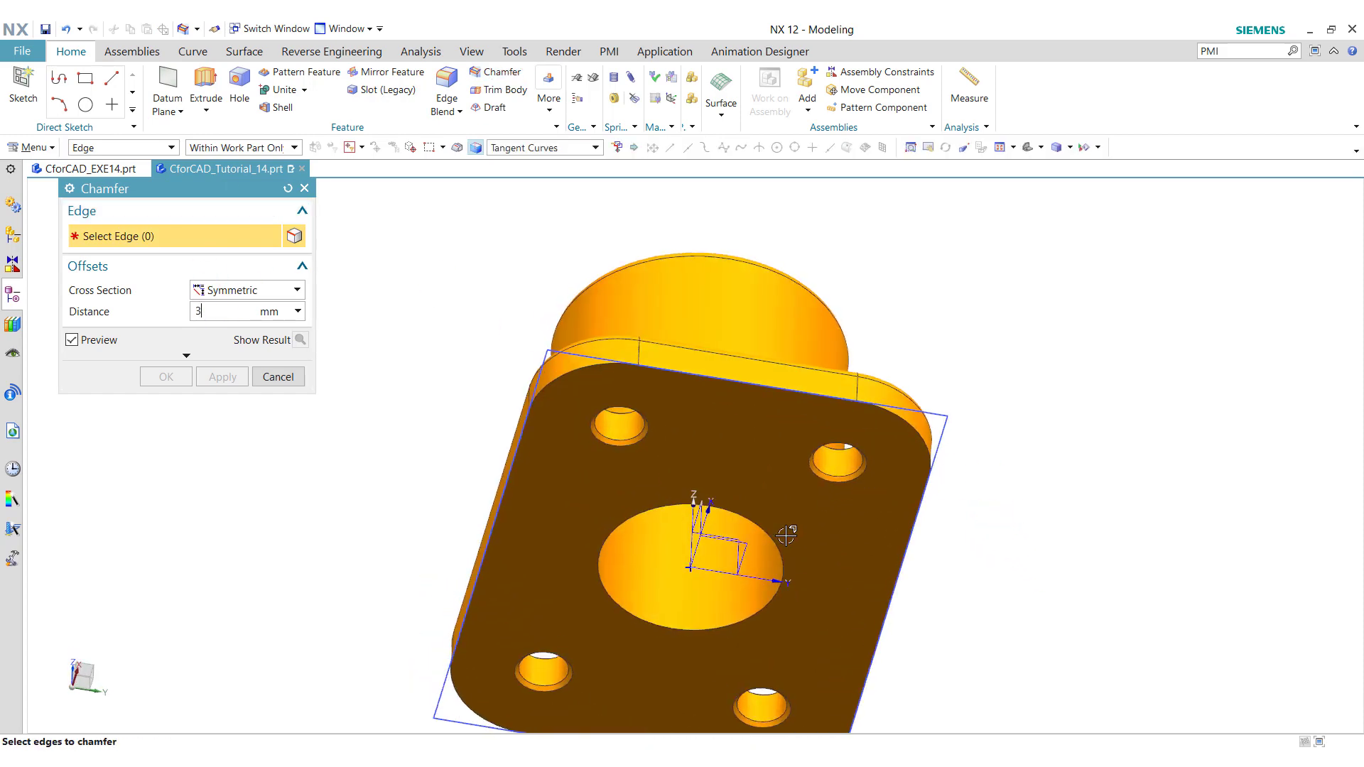
left_click(768, 536)
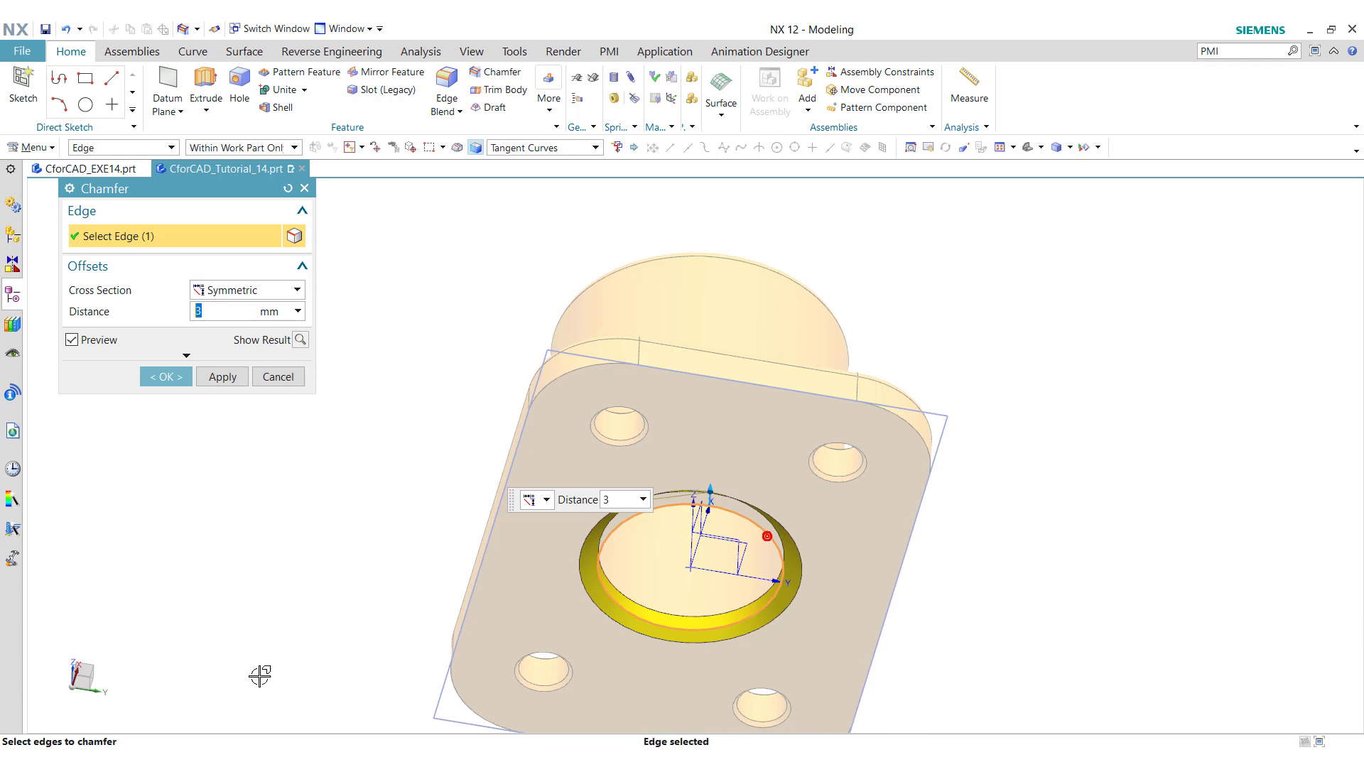
left_click(167, 377)
middle_click_drag(996, 708, 939, 635)
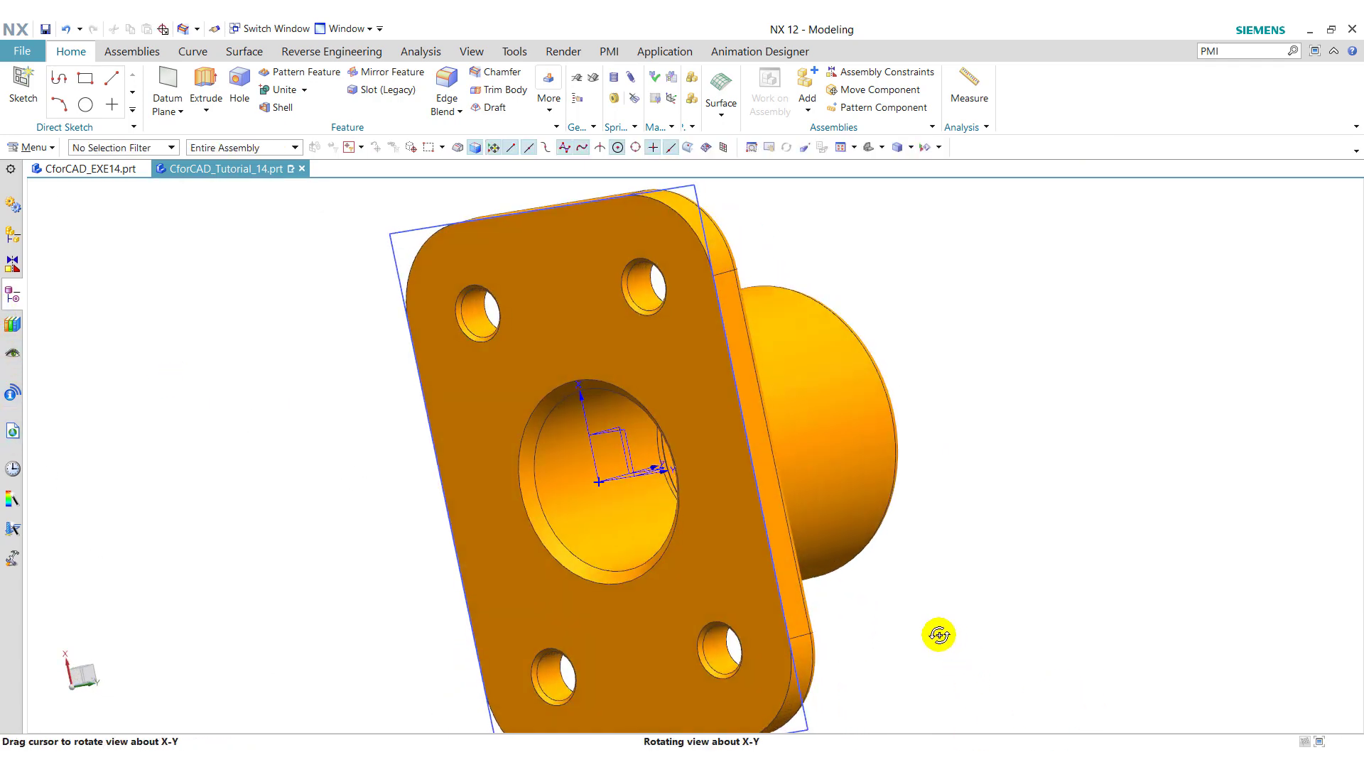
left_click(869, 147)
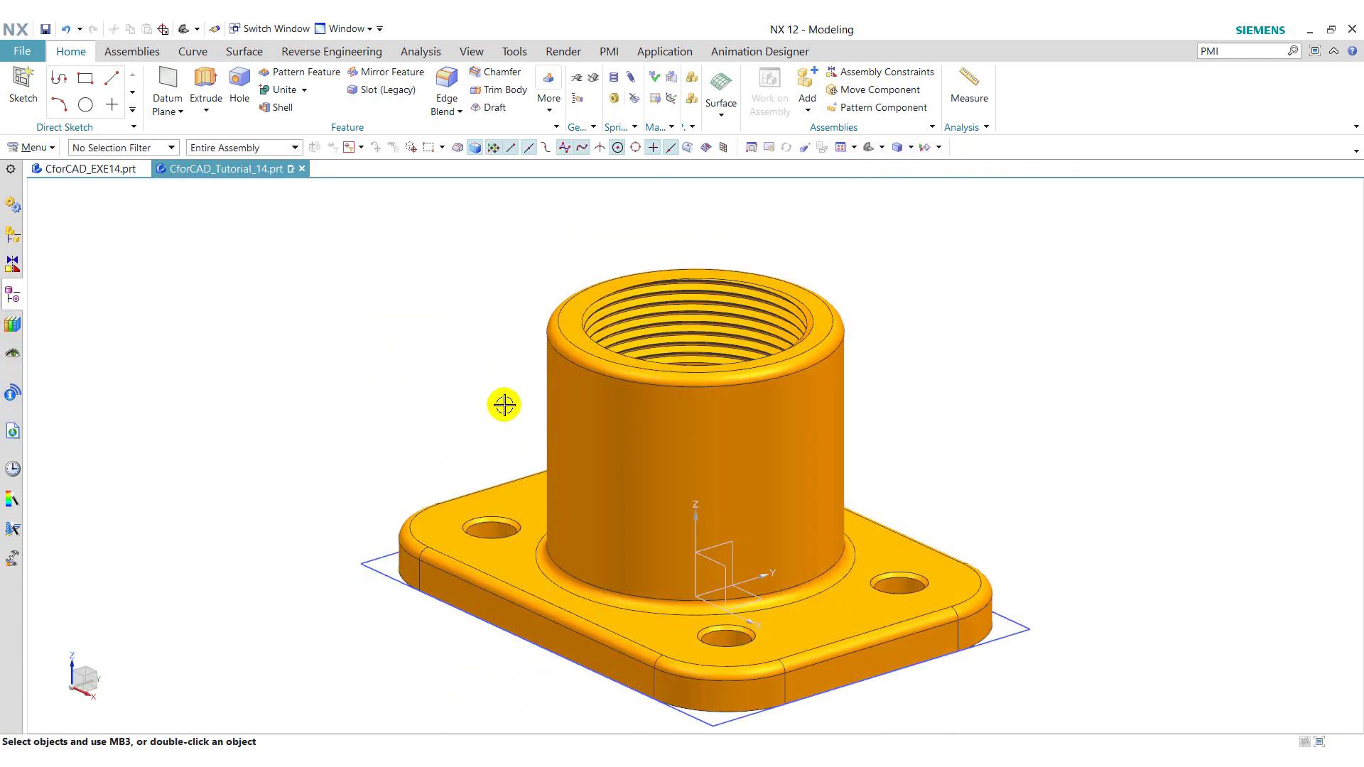
Step: Hide the sketches and datums so that only the solid body is displayed
middle_click_drag(1098, 547, 1066, 639)
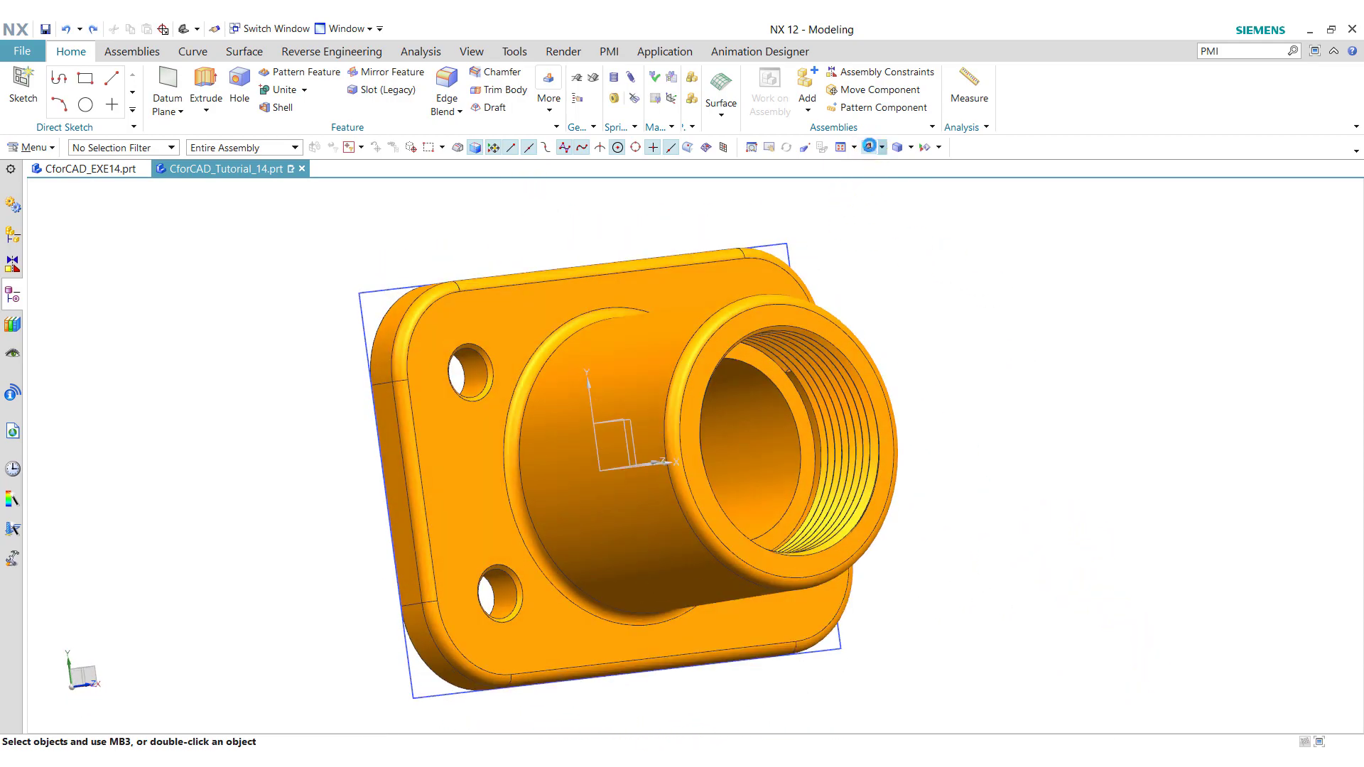
left_click(868, 147)
left_click(925, 147)
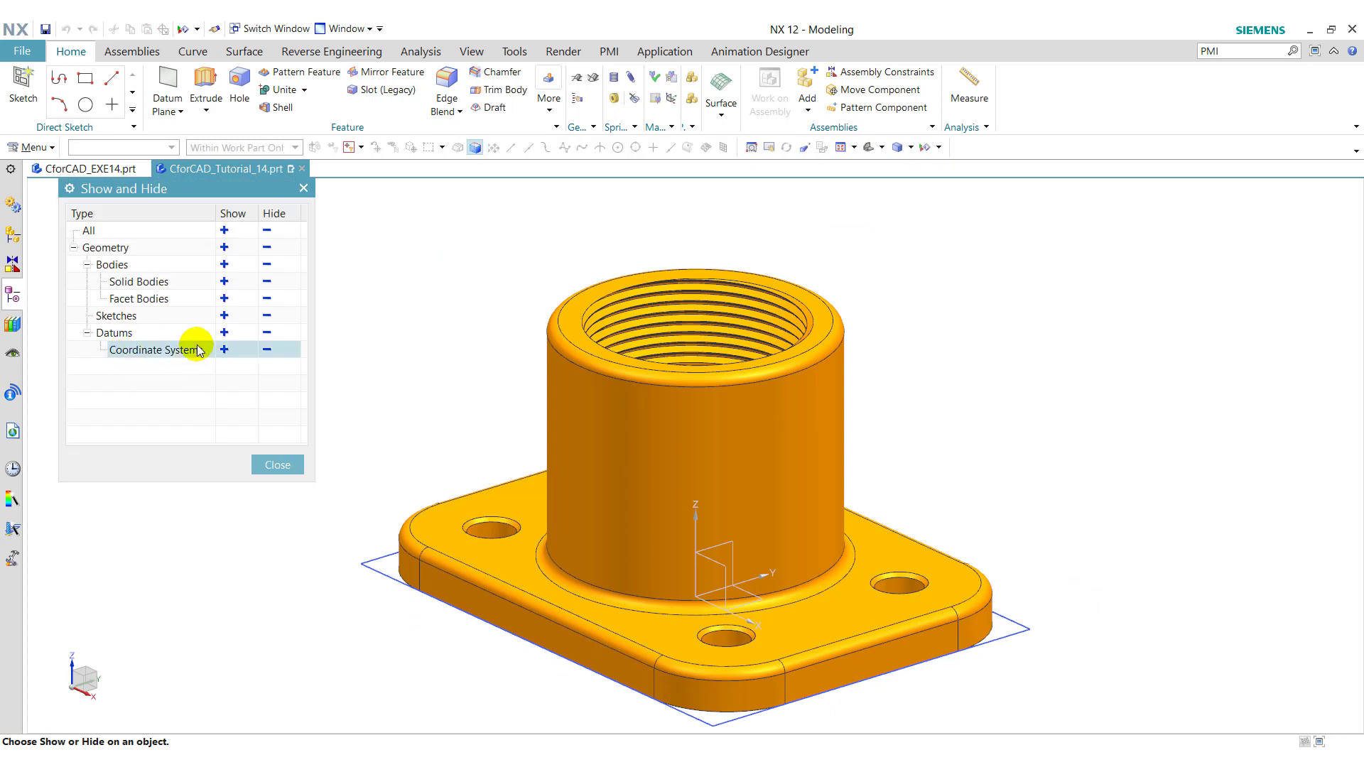
left_click(268, 332)
left_click(278, 463)
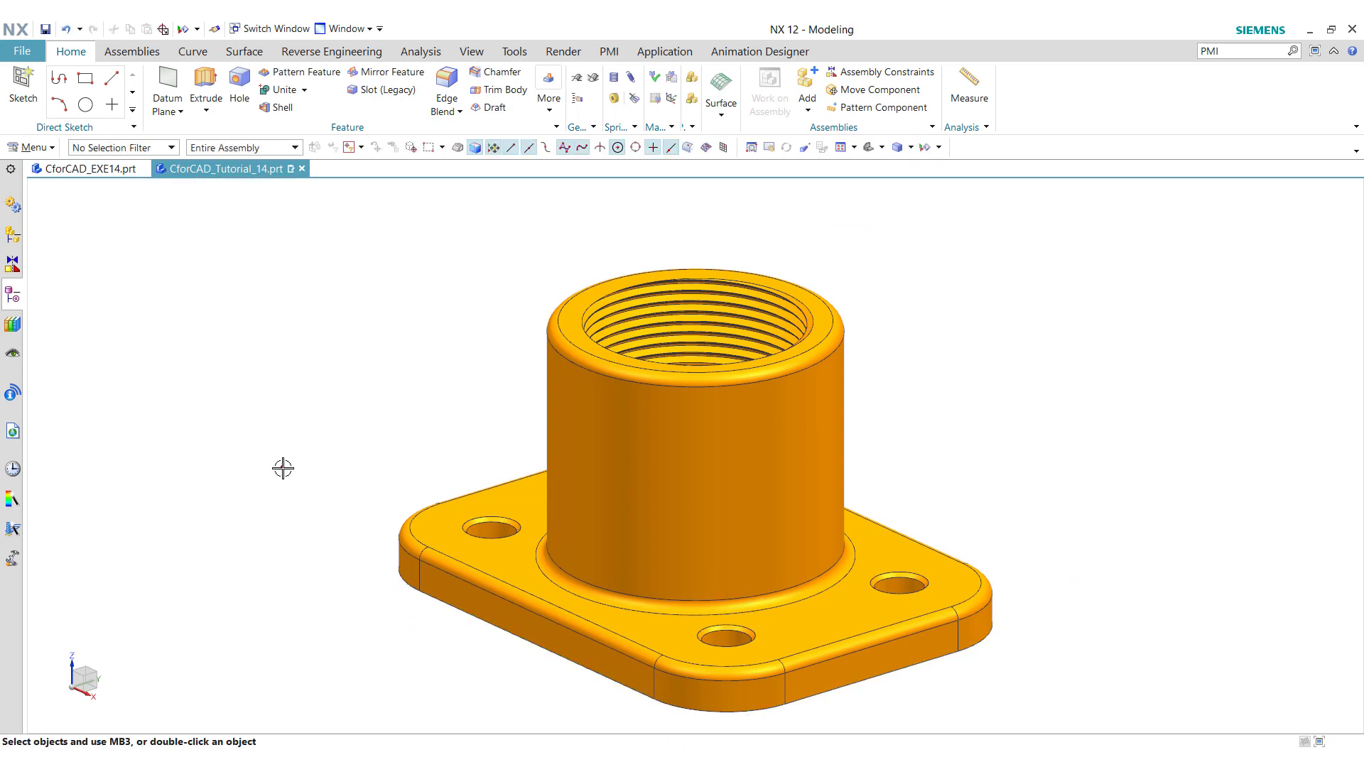
Step: Change the display colour of the solid body to red
left_click(471, 51)
left_click(562, 91)
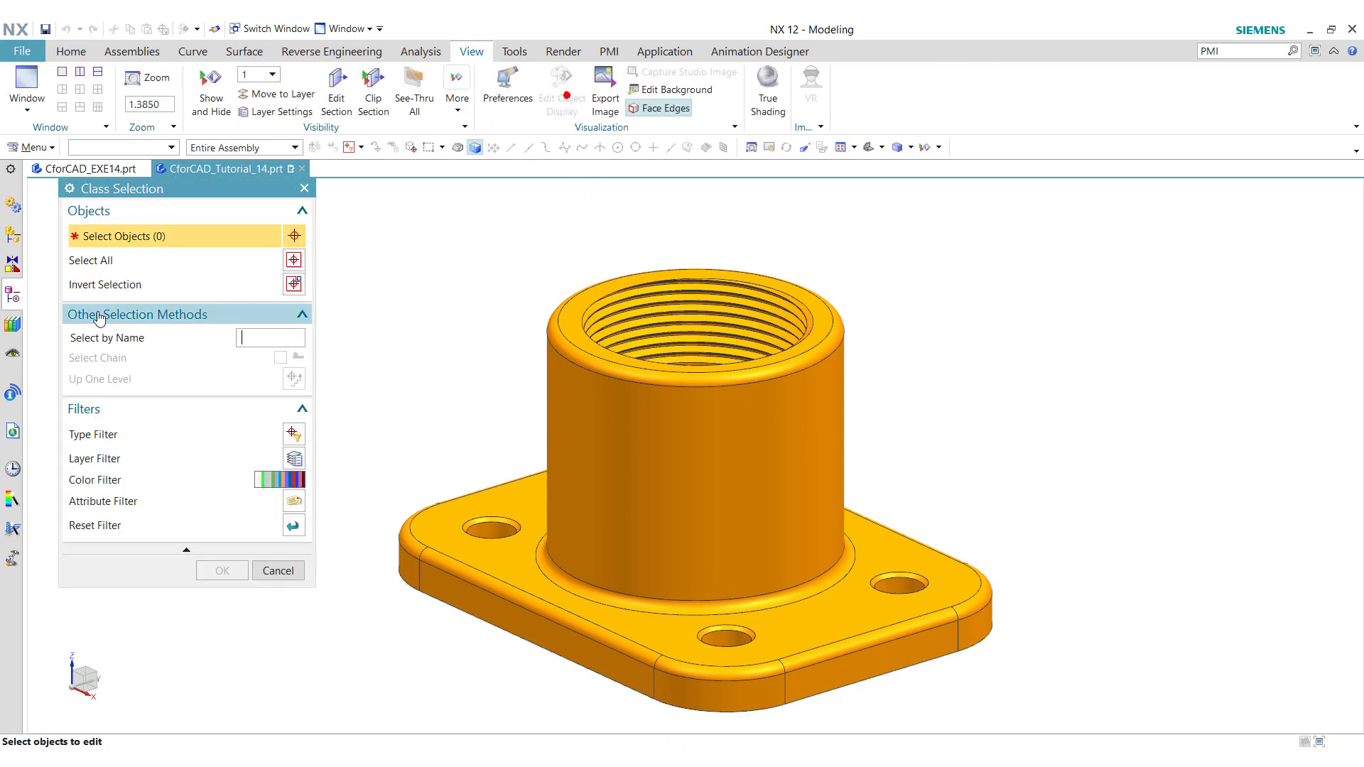
left_click(663, 432)
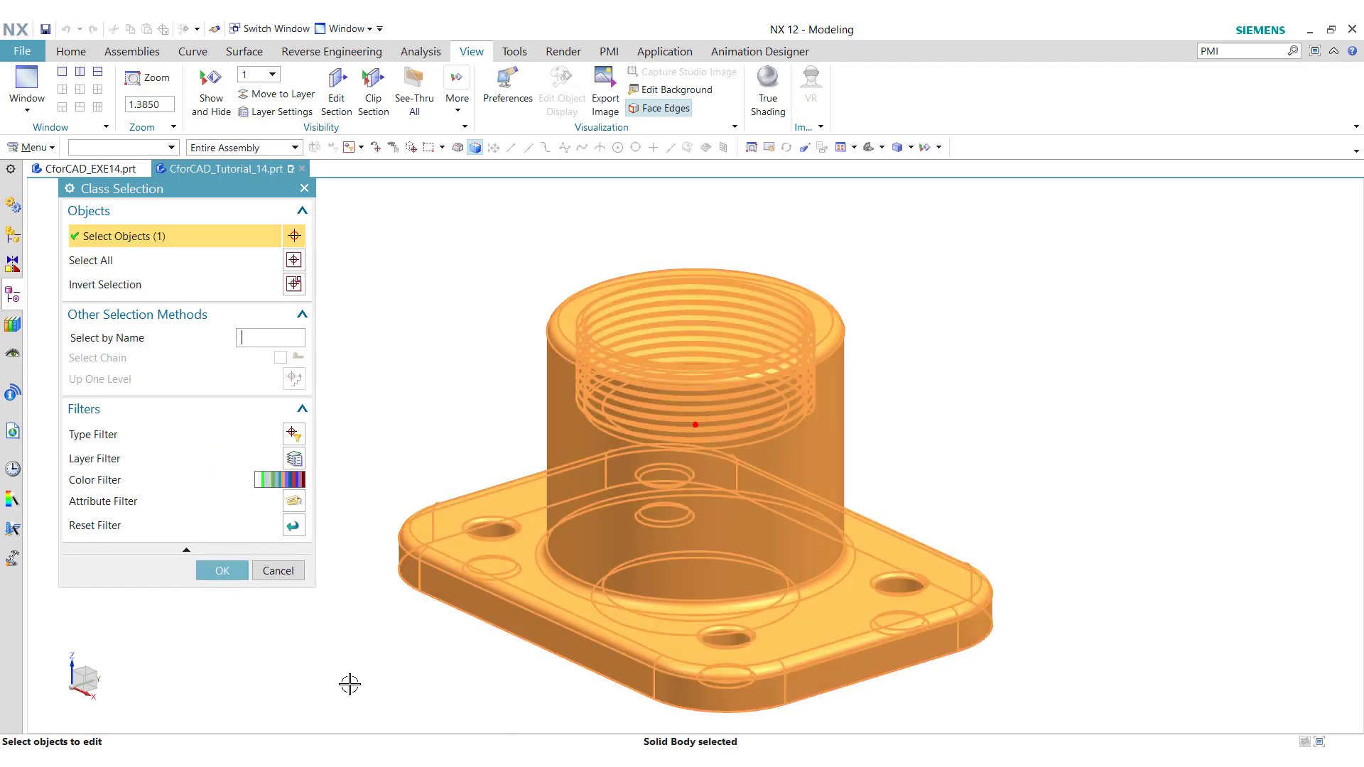
left_click(226, 572)
left_click(262, 275)
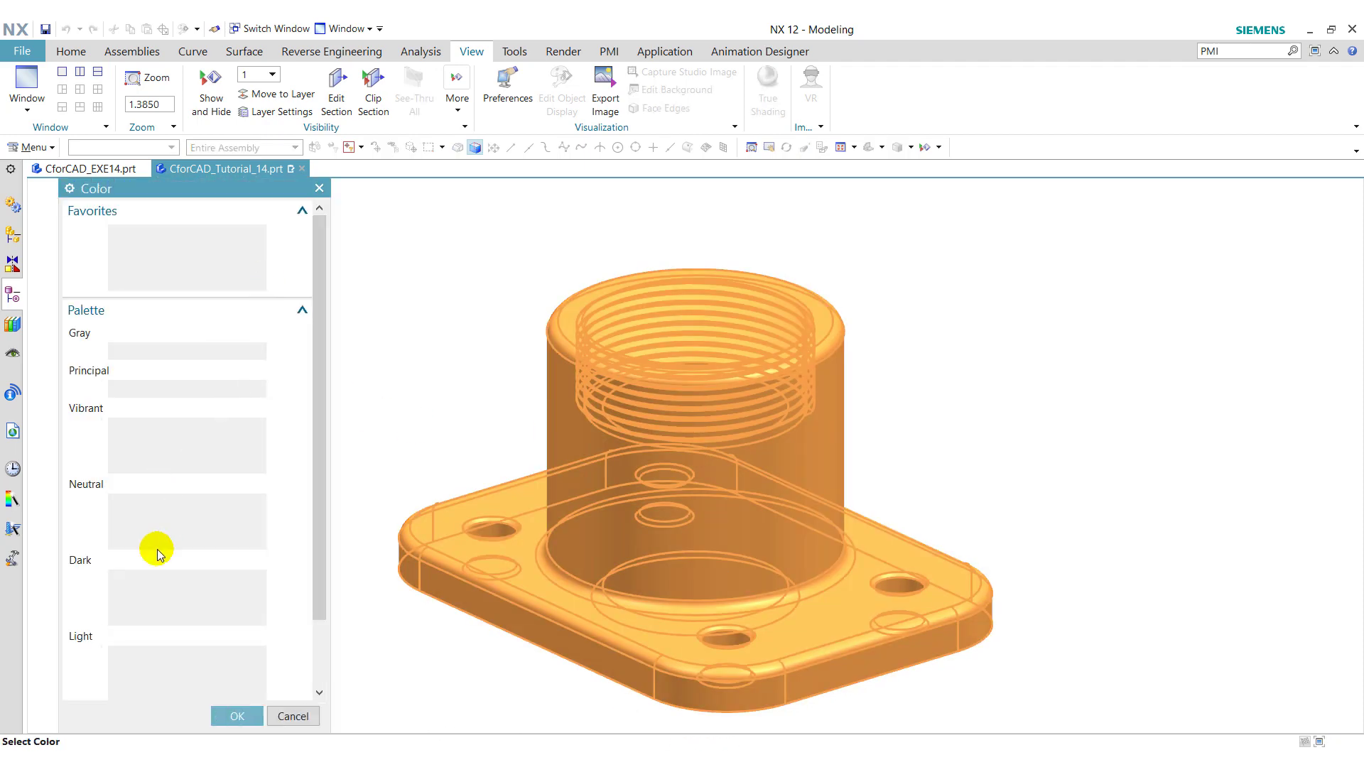
left_click(237, 716)
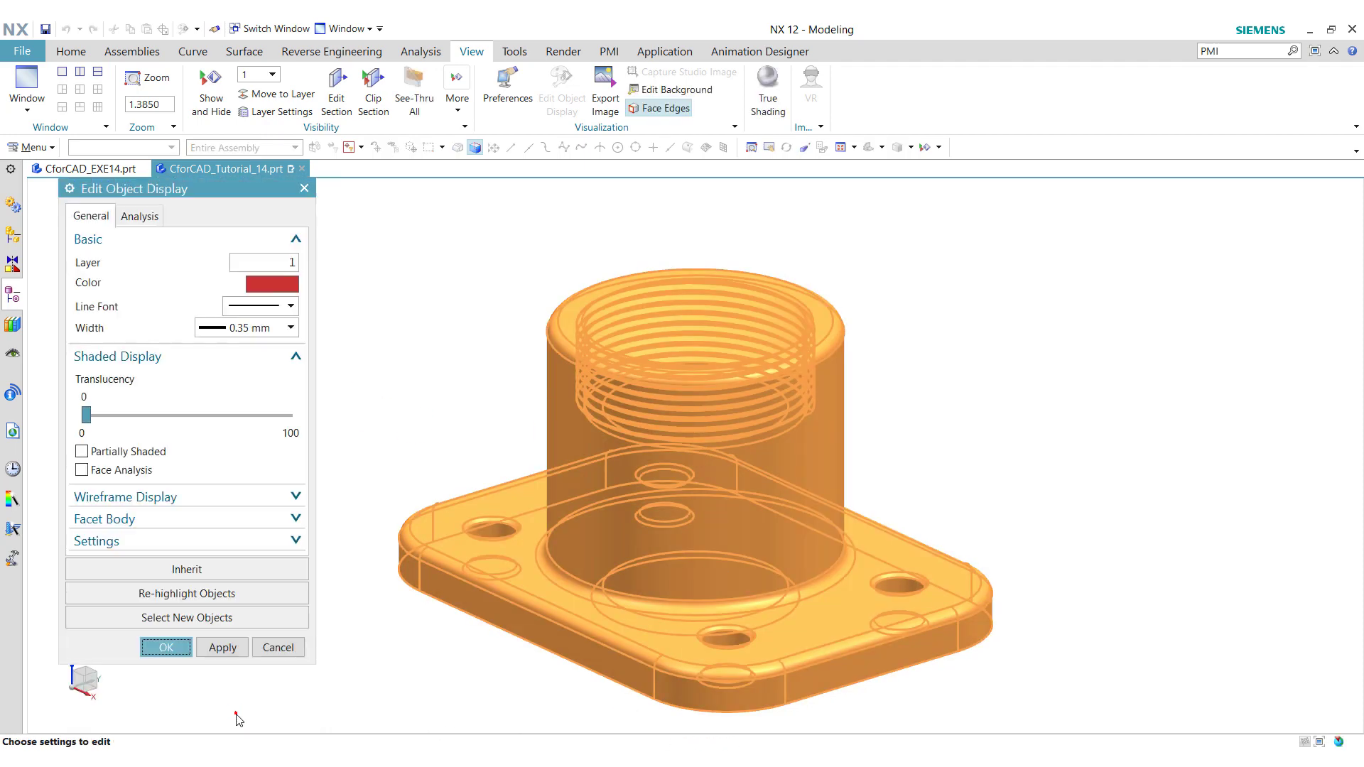
left_click(222, 648)
left_click(166, 647)
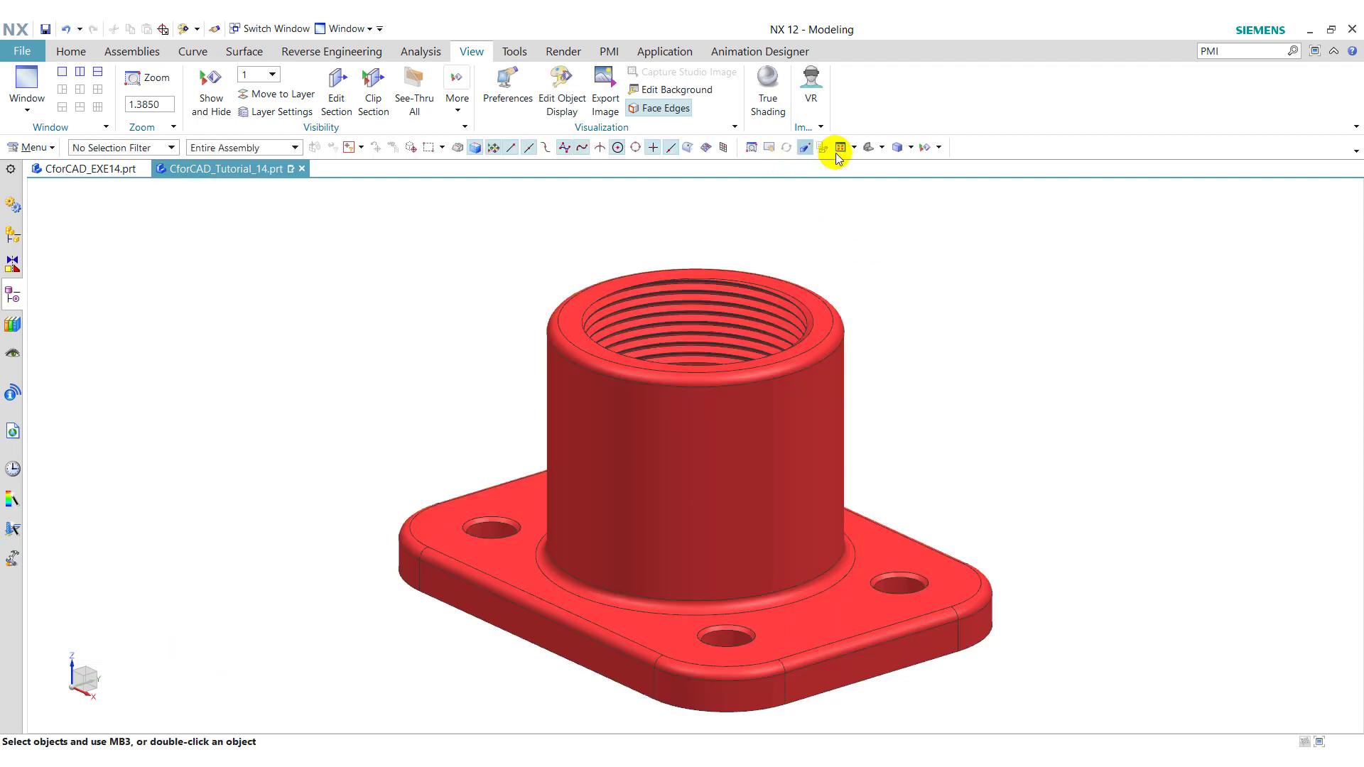
Step: Change the rendering style of the finished part and inspect it from another angle
left_click(906, 148)
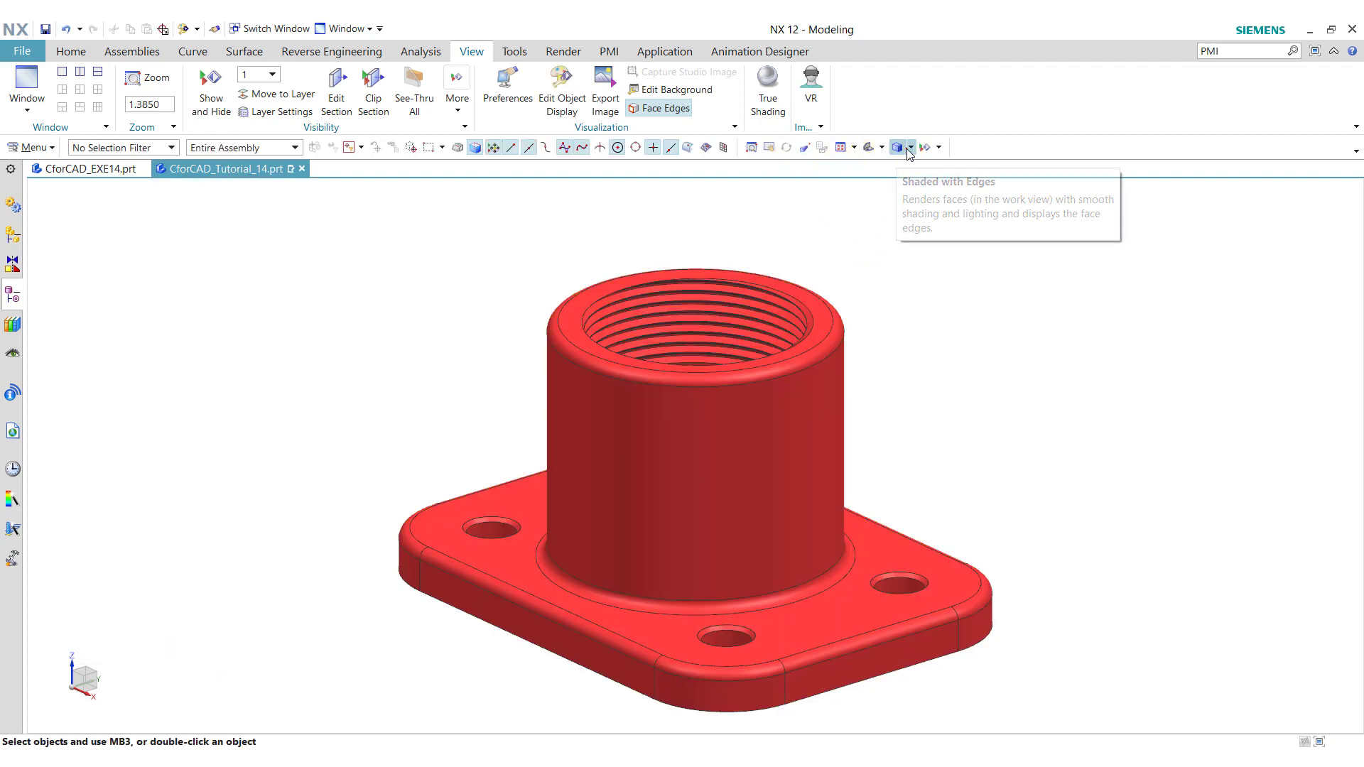
left_click(914, 186)
mouse_move(959, 416)
middle_mouse_down()
mouse_move(901, 417)
mouse_move(822, 462)
mouse_move(822, 509)
mouse_move(864, 542)
mouse_move(867, 212)
mouse_move(675, 642)
mouse_move(639, 649)
mouse_move(806, 668)
mouse_move(725, 640)
mouse_move(740, 663)
mouse_move(786, 646)
mouse_move(757, 534)
mouse_move(852, 202)
middle_mouse_up()
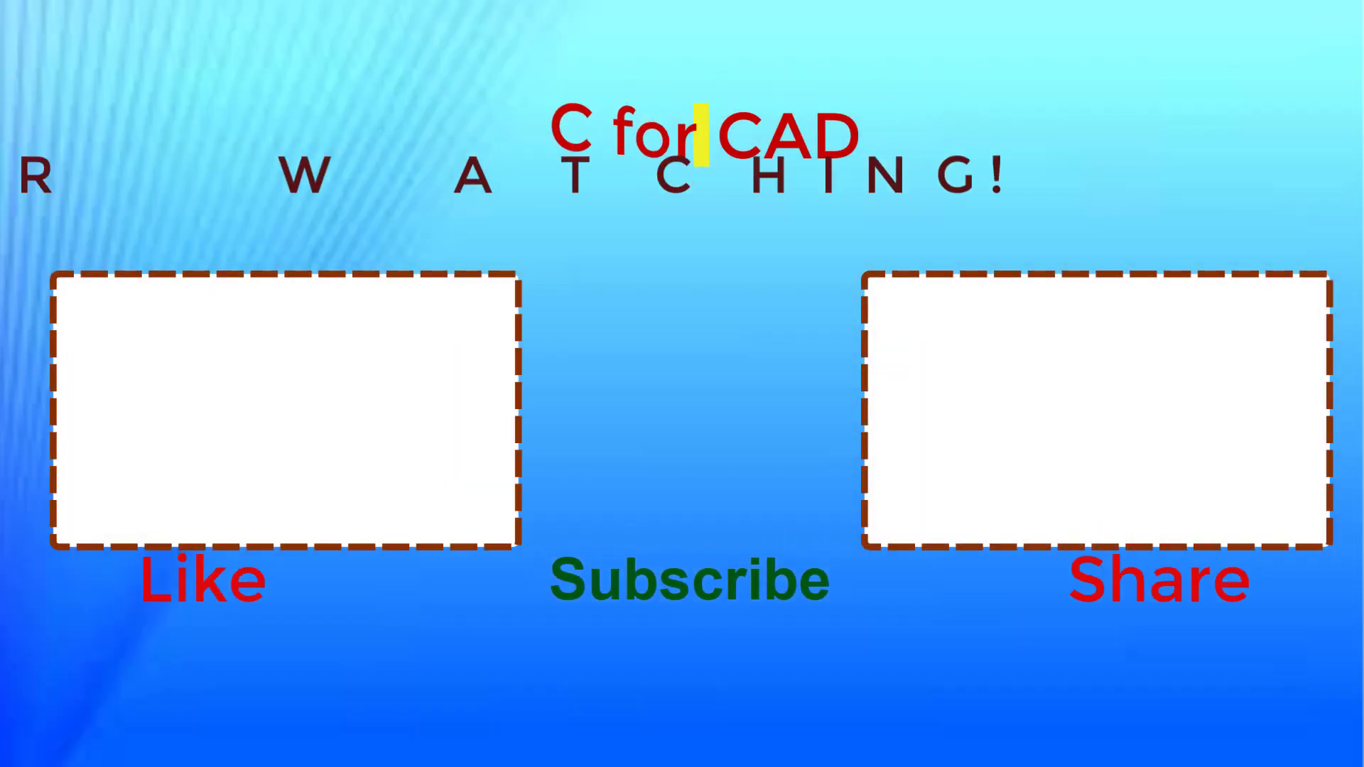